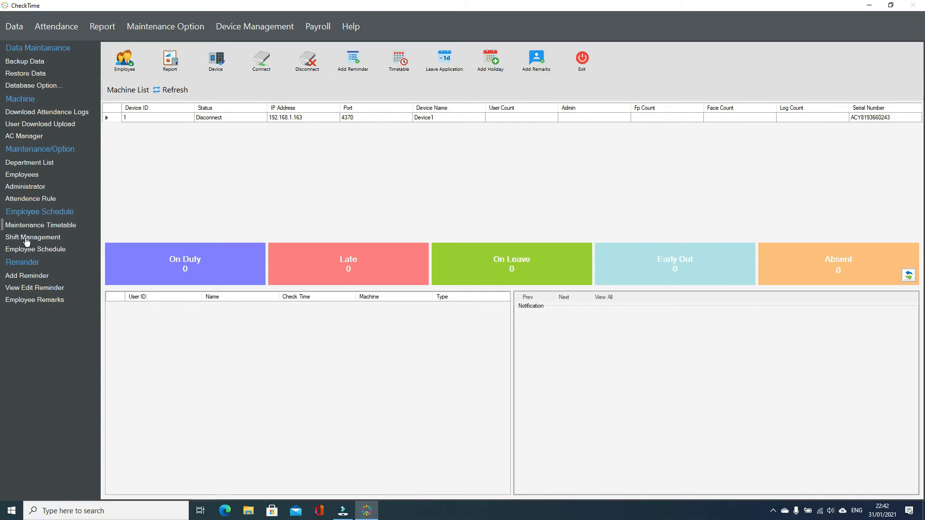
Add a shift named Office Admin with the start date 31/01/2020 in shift management.
{"action": "left_click", "coordinate": [27, 239]}
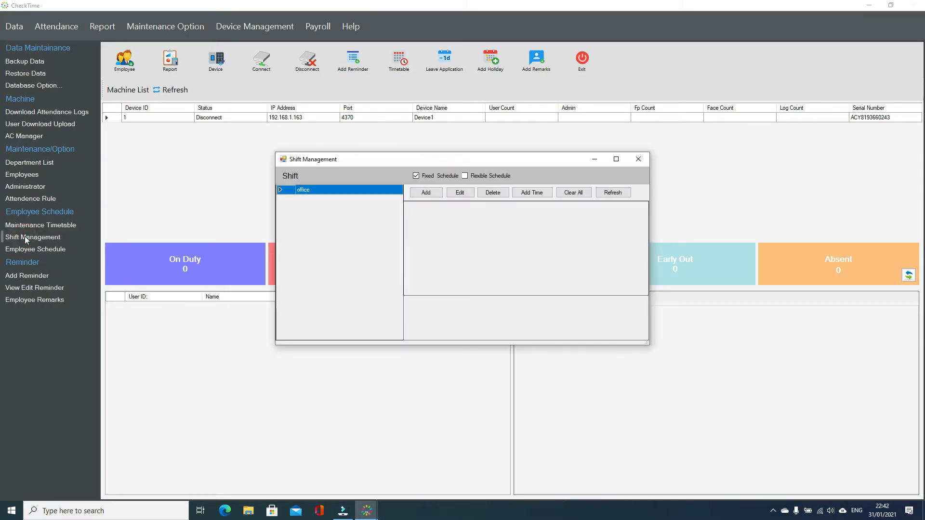
{"action": "left_click", "coordinate": [430, 194]}
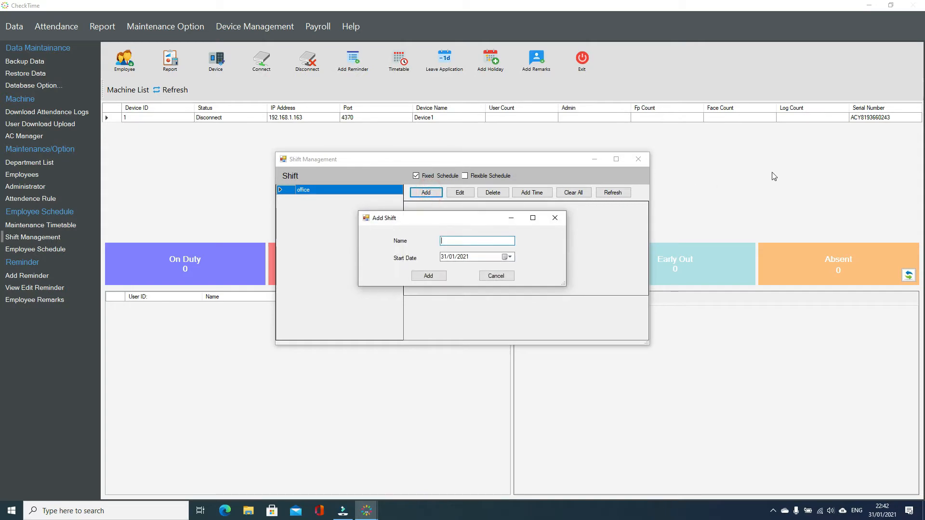
{"action": "type", "text": "Office Admin"}
{"action": "key", "text": "Tab"}
{"action": "left_click", "coordinate": [463, 257]}
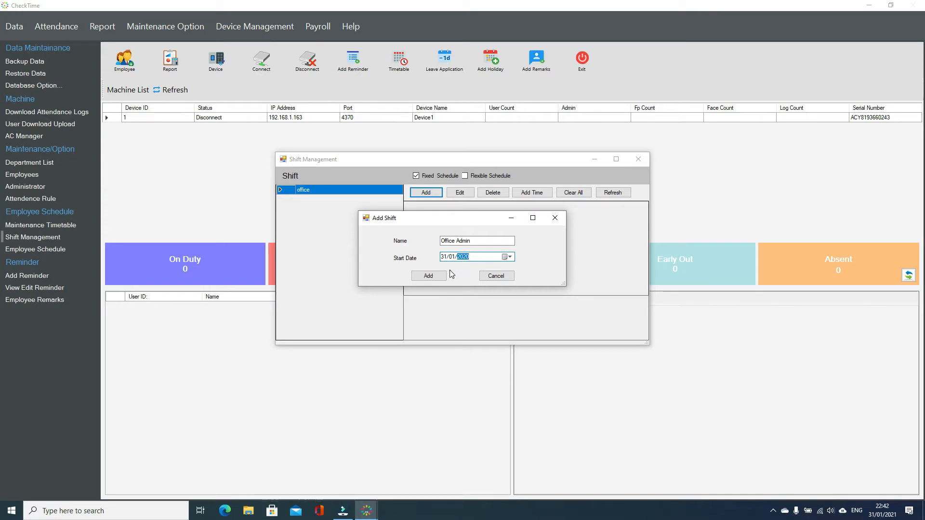
{"action": "left_click", "coordinate": [438, 276]}
{"action": "left_click", "coordinate": [490, 285]}
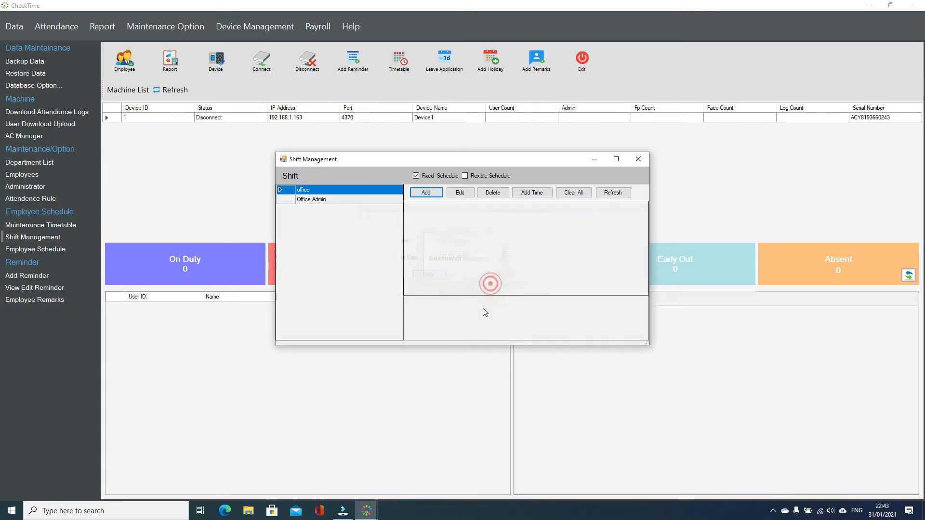
Add the Office timetable to the Office Admin shift for Monday to Friday, excluding Saturday and Sunday.
{"action": "left_click", "coordinate": [283, 201]}
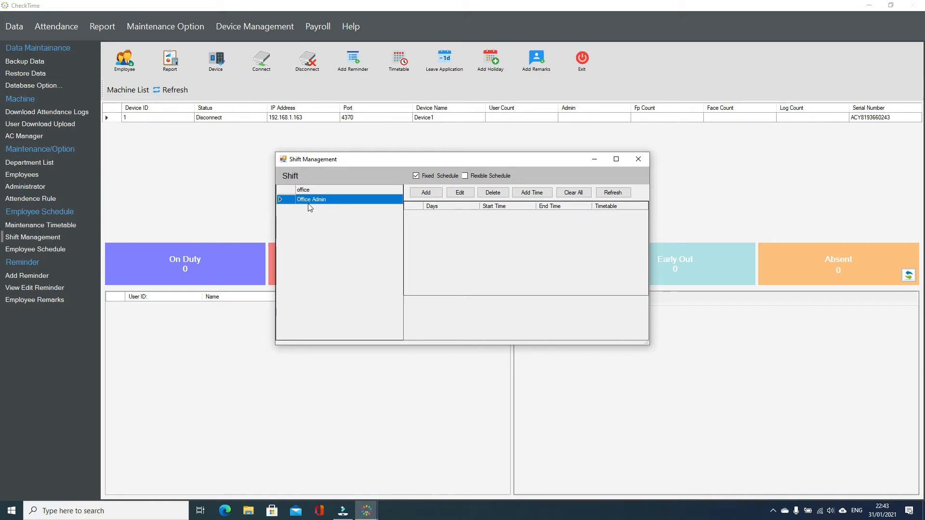
{"action": "left_click", "coordinate": [544, 193]}
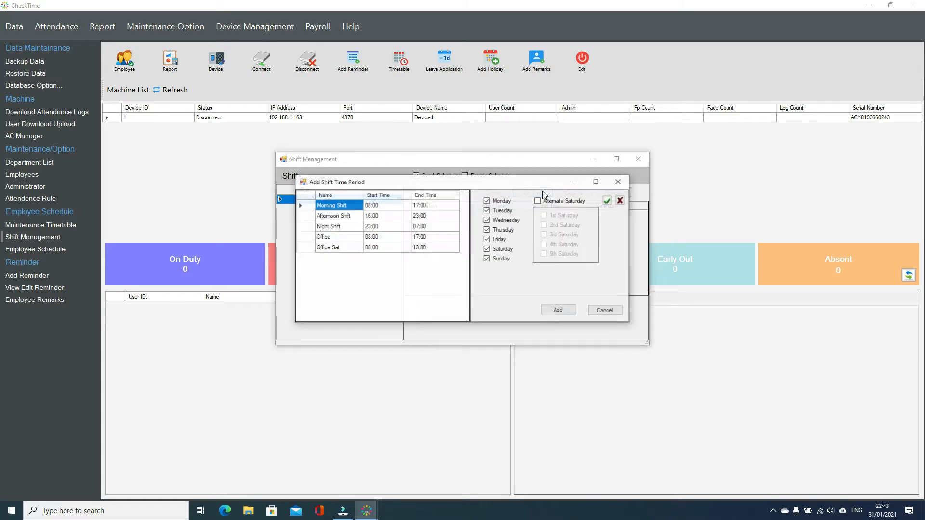
{"action": "left_click", "coordinate": [304, 235]}
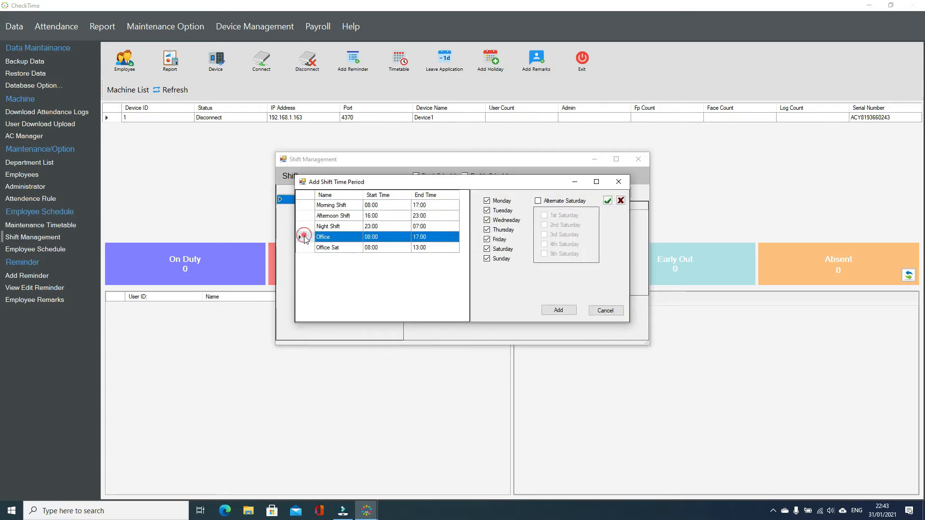
{"action": "left_click", "coordinate": [488, 249]}
{"action": "left_click", "coordinate": [493, 261]}
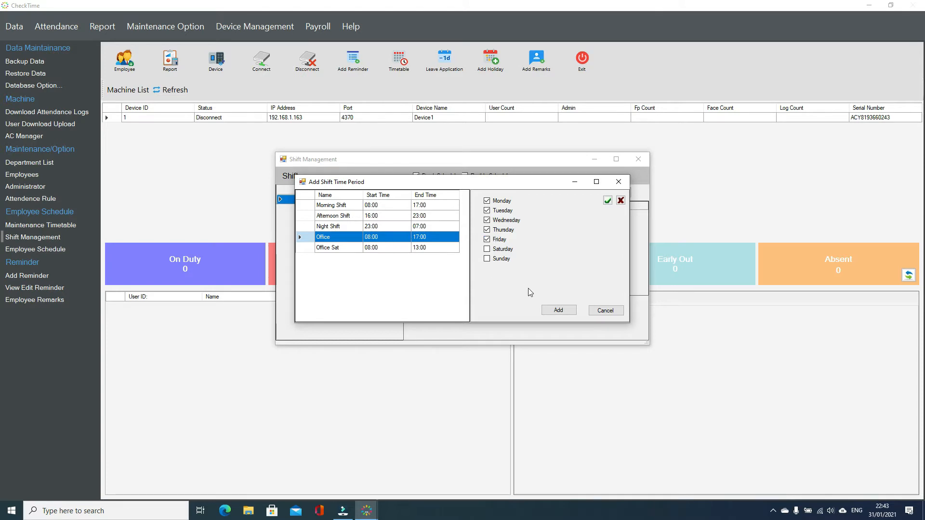
{"action": "left_click", "coordinate": [547, 312]}
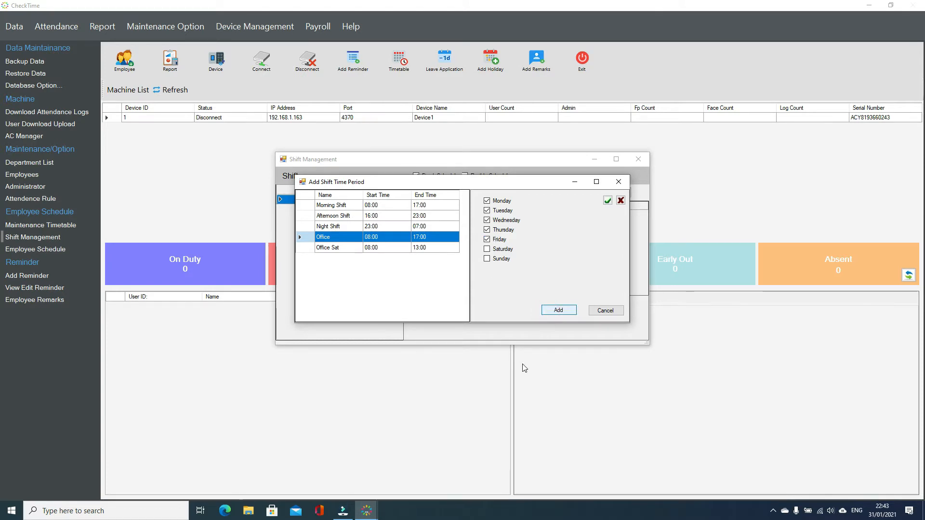
{"action": "left_click", "coordinate": [480, 284]}
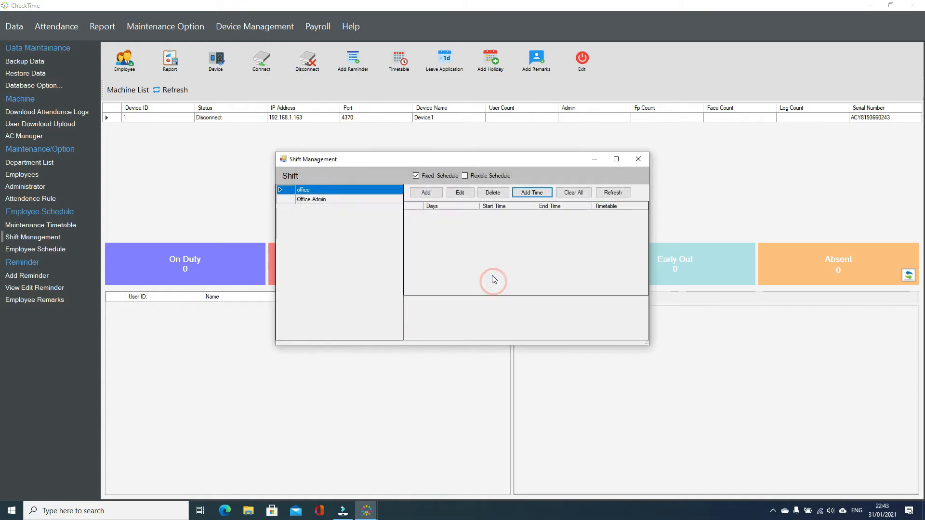
Review the weekday time periods assigned to the Office Admin shift.
{"action": "left_click", "coordinate": [281, 200]}
{"action": "left_click", "coordinate": [407, 214]}
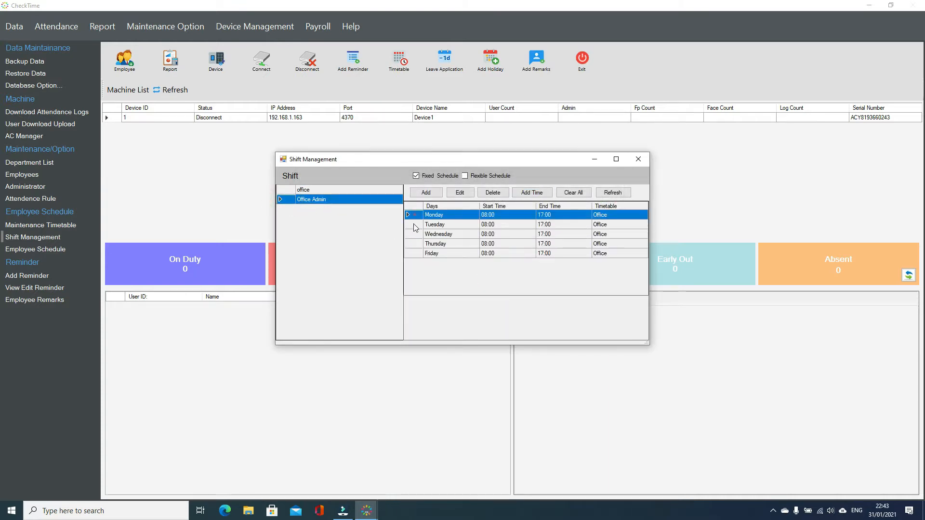
{"action": "left_click_drag", "start_coordinate": [413, 226], "coordinate": [411, 254]}
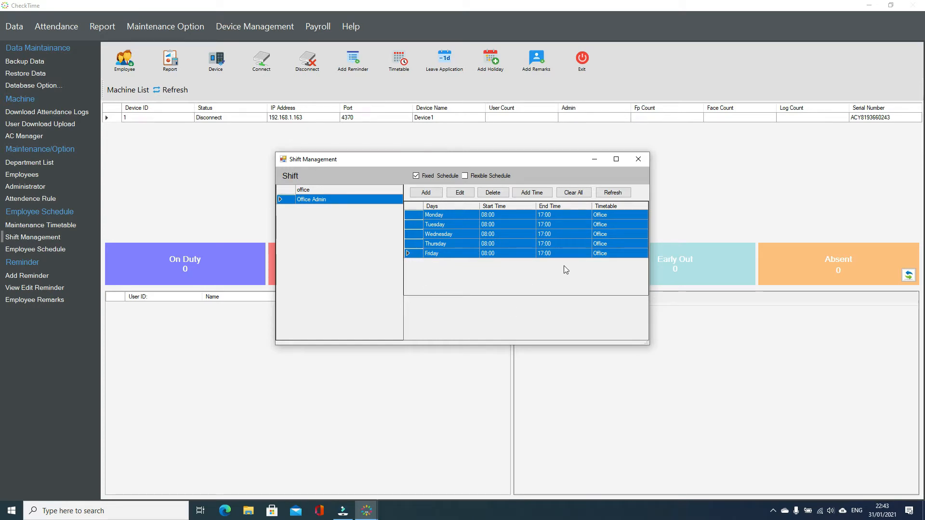
{"action": "left_click", "coordinate": [530, 194]}
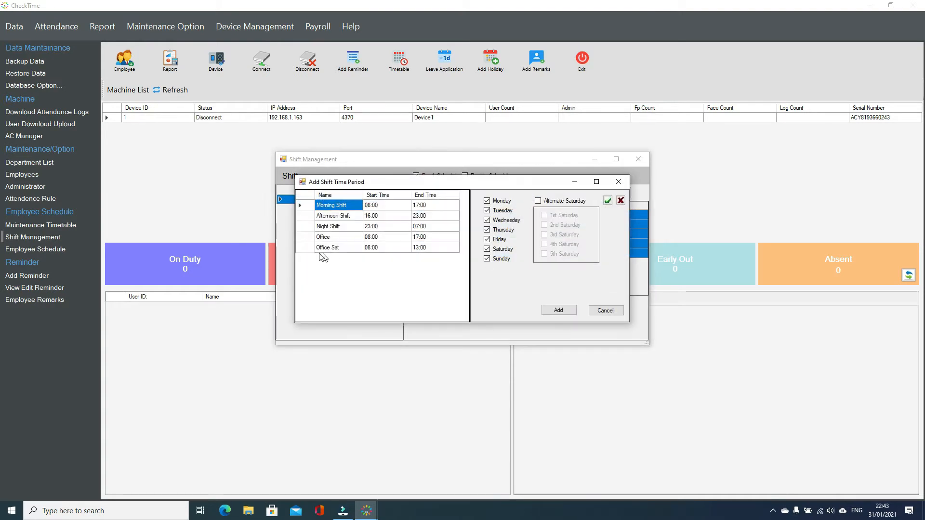
{"action": "left_click", "coordinate": [611, 311]}
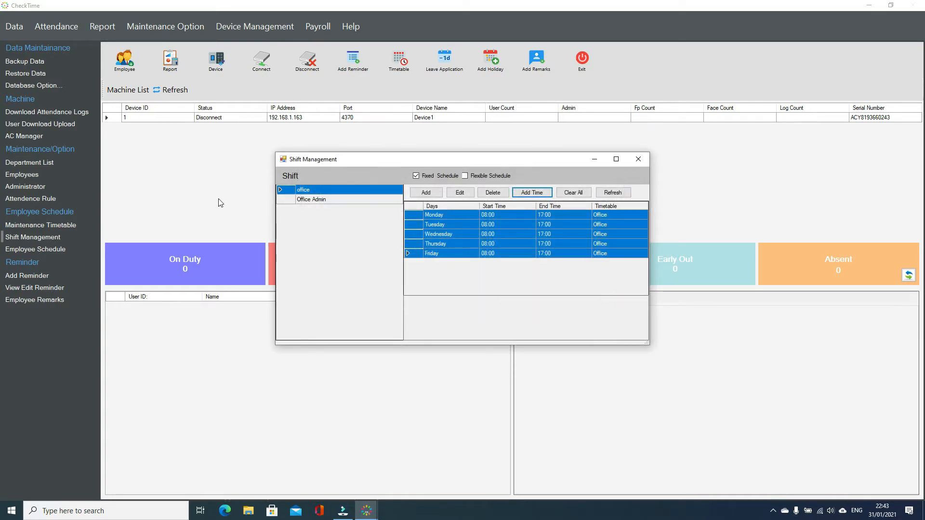
Set up a new time period for the Office Admin shift with the Office Sat timetable, for Saturday only.
{"action": "left_click", "coordinate": [282, 202]}
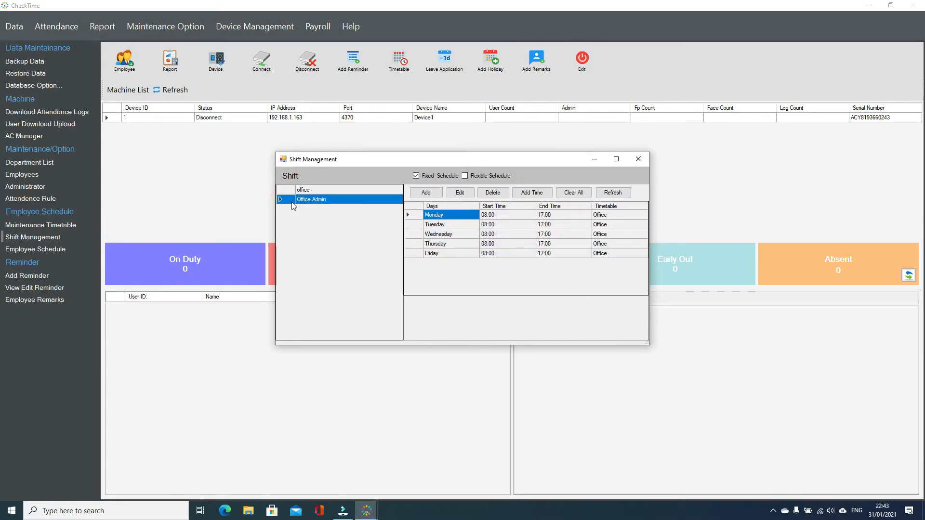
{"action": "left_click", "coordinate": [532, 193]}
{"action": "left_click", "coordinate": [309, 248]}
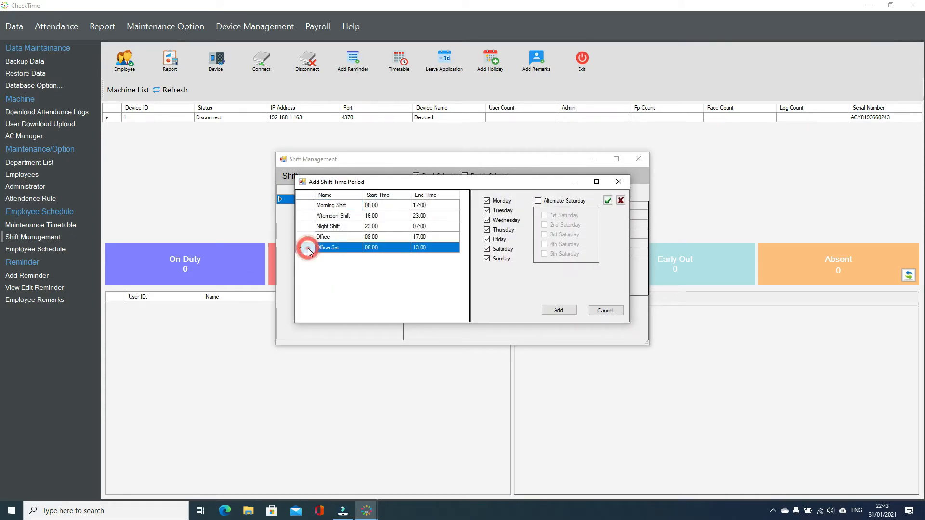
{"action": "left_click", "coordinate": [620, 201]}
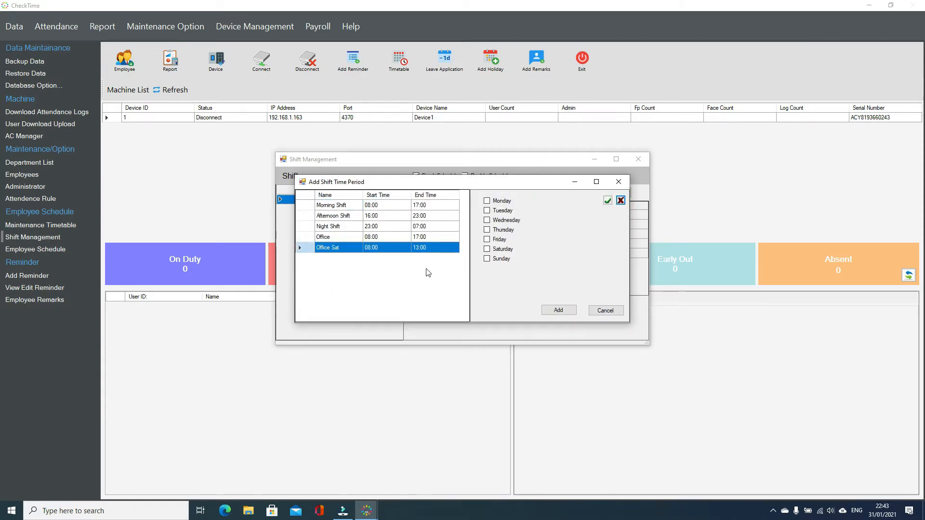
{"action": "left_click", "coordinate": [487, 249]}
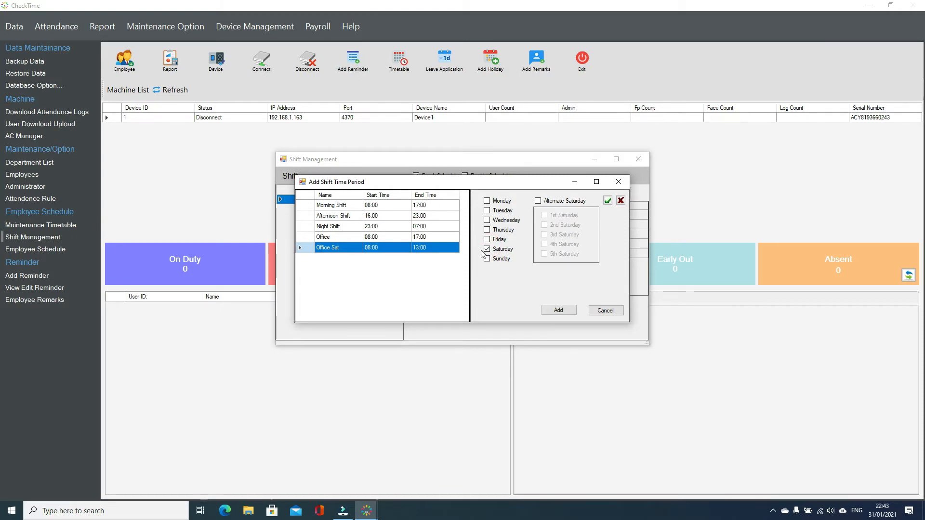
Try limiting the period to the 1st, 3rd and 5th Saturdays, and turn the alternate Saturday option off again.
{"action": "left_click", "coordinate": [538, 201]}
{"action": "left_click", "coordinate": [542, 214]}
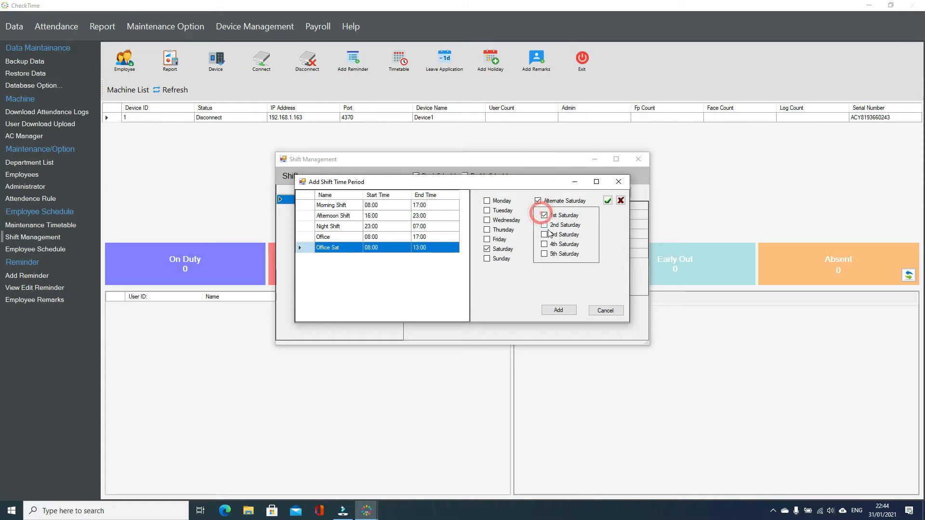
{"action": "left_click", "coordinate": [544, 234]}
{"action": "left_click", "coordinate": [545, 254]}
{"action": "left_click", "coordinate": [544, 215]}
{"action": "left_click", "coordinate": [544, 234]}
{"action": "left_click", "coordinate": [545, 252]}
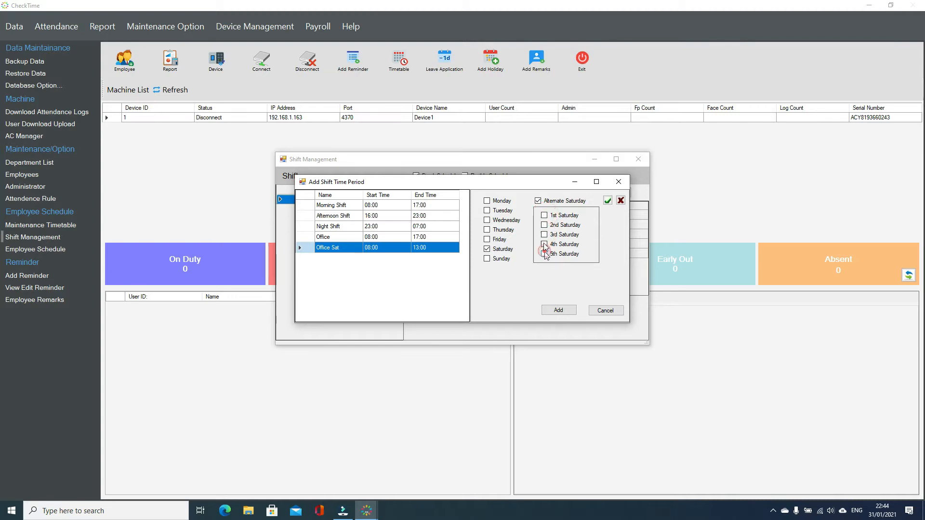
{"action": "left_click", "coordinate": [540, 202]}
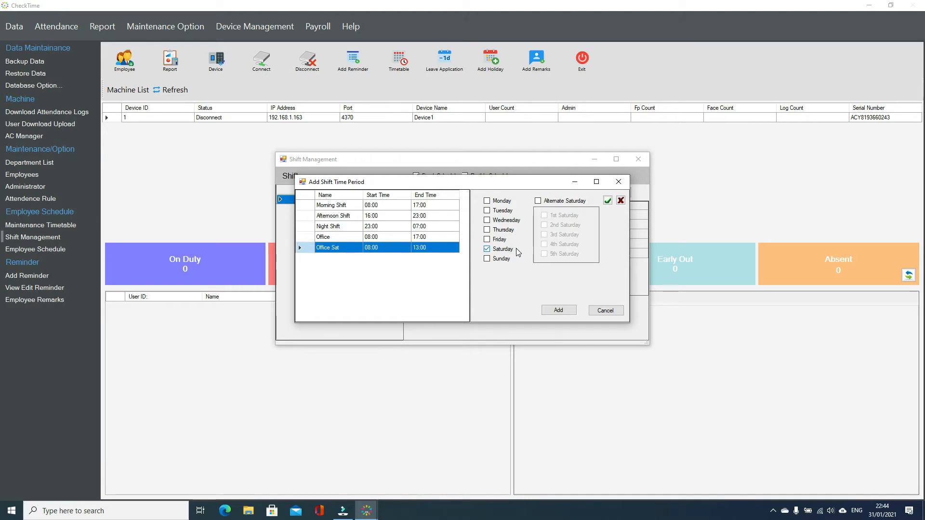
Add the Saturday period to the Office Admin shift, check its days and close shift management.
{"action": "left_click", "coordinate": [542, 311]}
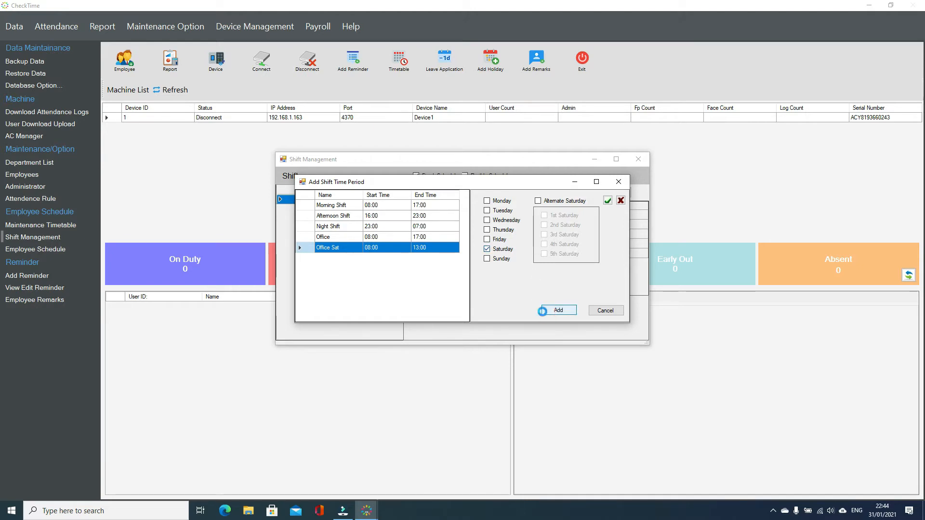
{"action": "left_click", "coordinate": [480, 283]}
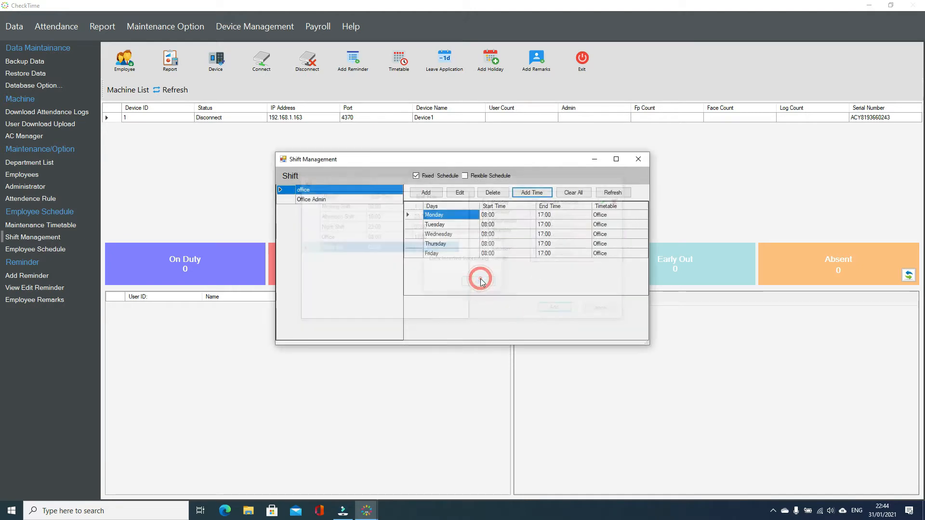
{"action": "left_click", "coordinate": [290, 198]}
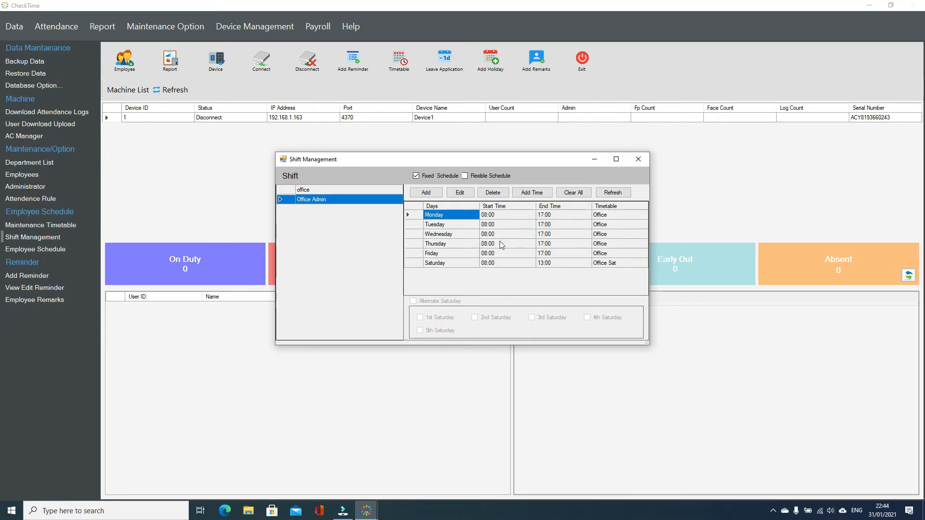
{"action": "left_click", "coordinate": [635, 157]}
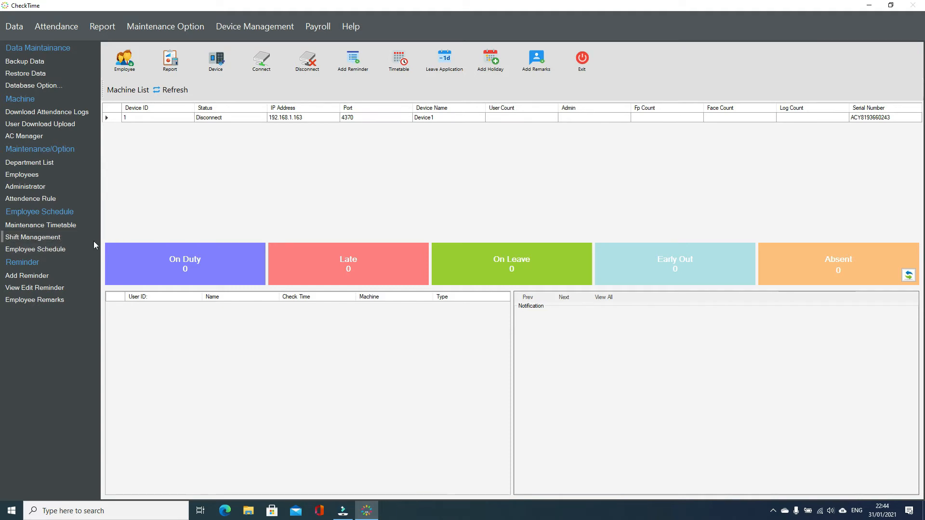
In the employee schedule, select only the IT Manager in the New Dpt department and open the shift arrangement options.
{"action": "left_click", "coordinate": [53, 250]}
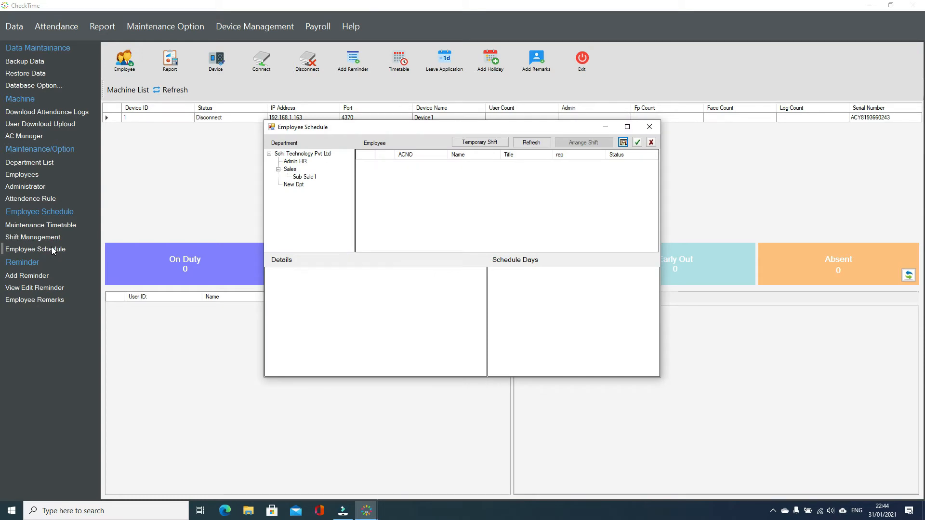
{"action": "left_click", "coordinate": [294, 185]}
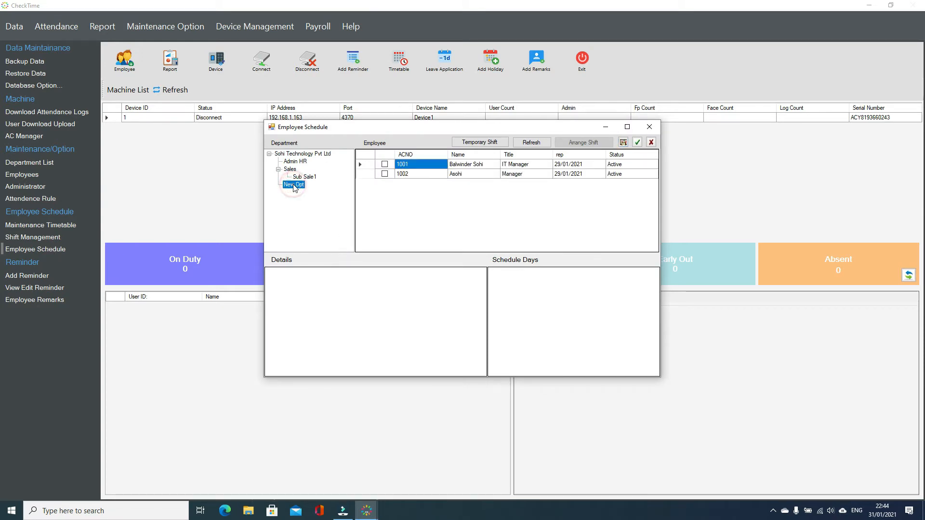
{"action": "left_click", "coordinate": [637, 142]}
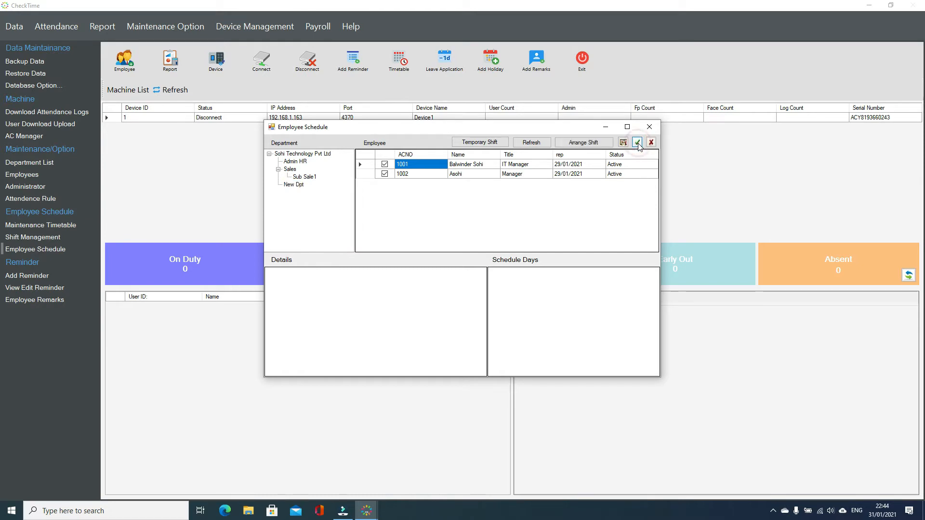
{"action": "left_click", "coordinate": [651, 143]}
{"action": "left_click", "coordinate": [385, 164]}
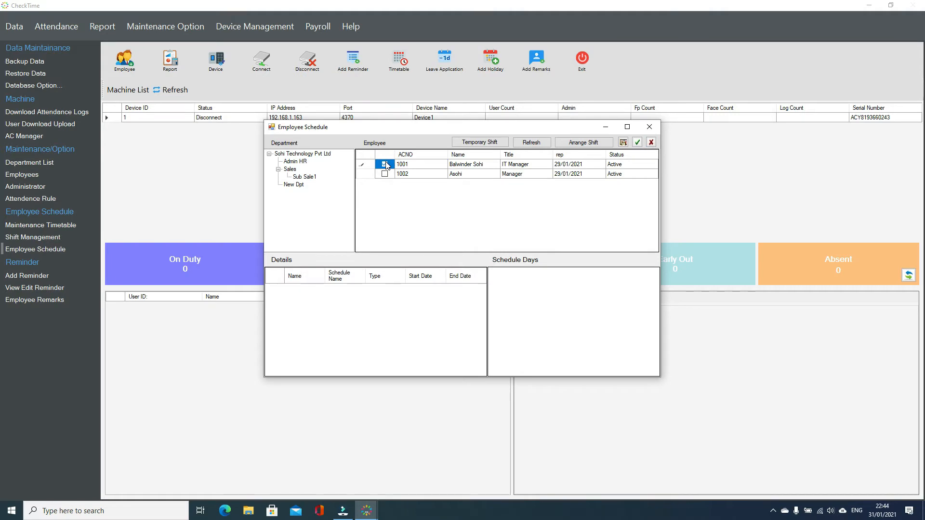
{"action": "left_click", "coordinate": [593, 145]}
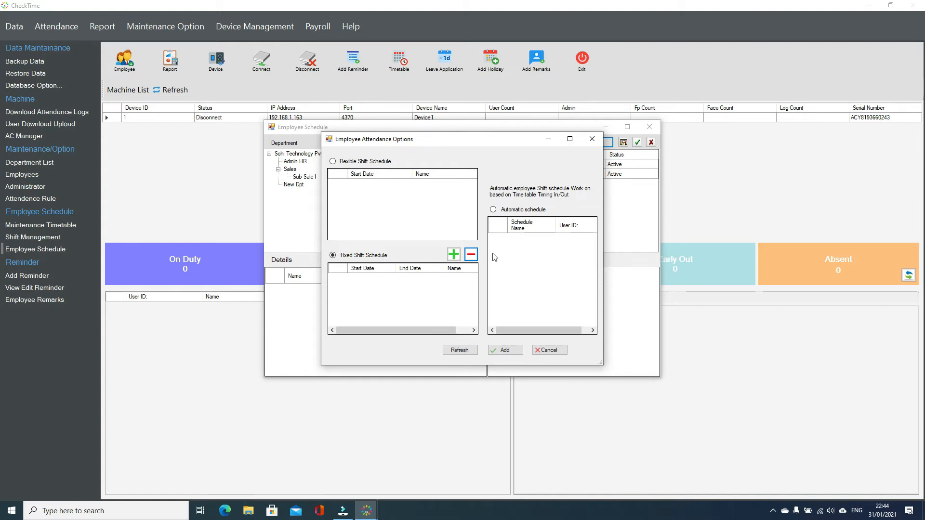
Assign the Office Admin shift with all its days as a fixed schedule from 31/01/2020 to 01/01/2099, and save it for the IT Manager.
{"action": "left_click", "coordinate": [453, 254]}
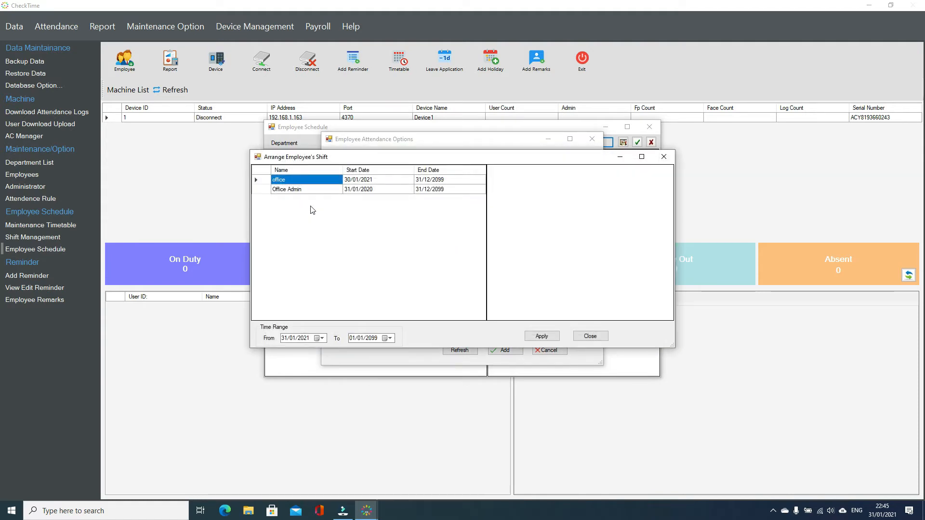
{"action": "left_click", "coordinate": [263, 193]}
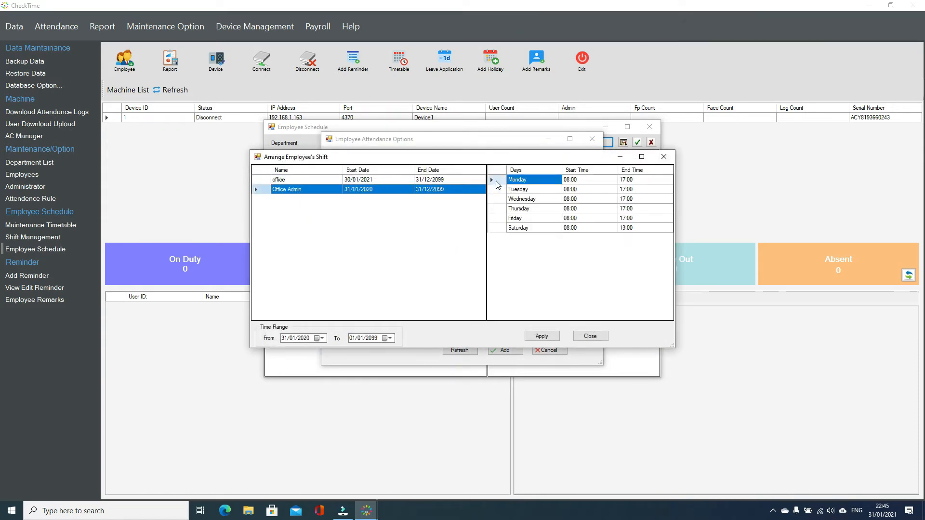
{"action": "left_click_drag", "start_coordinate": [490, 178], "coordinate": [493, 294]}
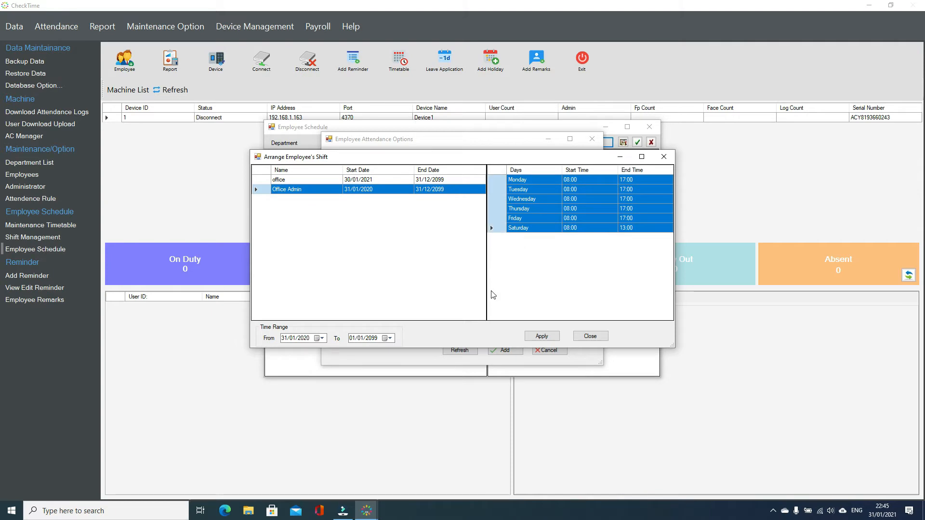
{"action": "left_click", "coordinate": [307, 339]}
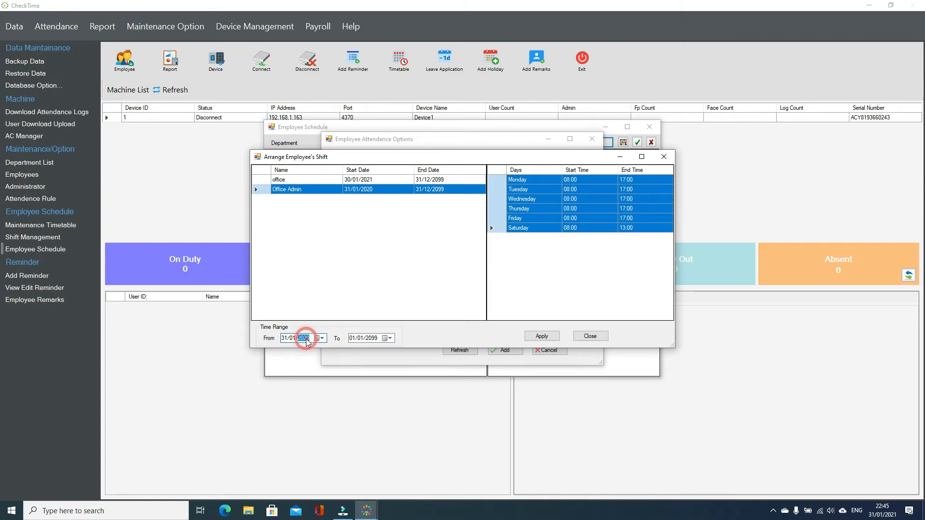
{"action": "left_click", "coordinate": [352, 339]}
{"action": "left_click", "coordinate": [301, 339]}
{"action": "left_click", "coordinate": [369, 338]}
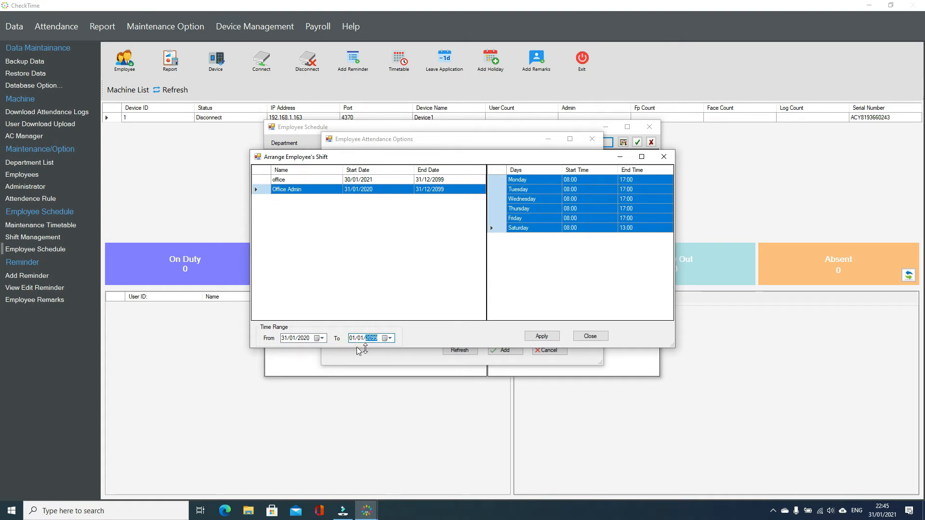
{"action": "left_click", "coordinate": [294, 338]}
{"action": "left_click", "coordinate": [367, 341]}
{"action": "left_click", "coordinate": [546, 336]}
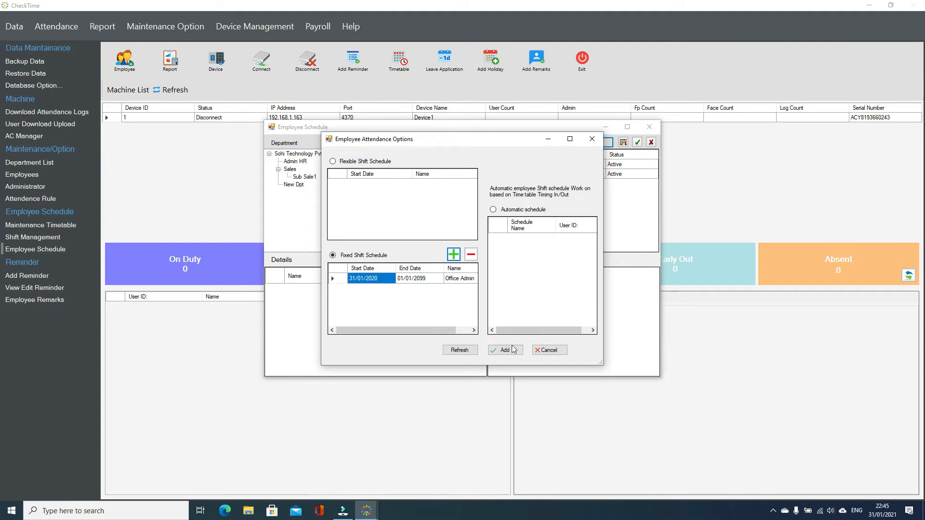
{"action": "left_click", "coordinate": [333, 279]}
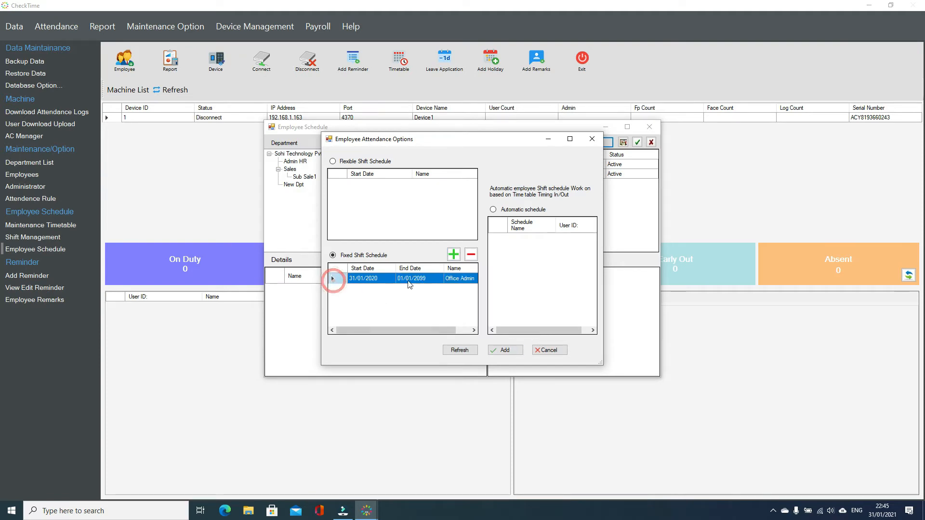
{"action": "left_click", "coordinate": [503, 350]}
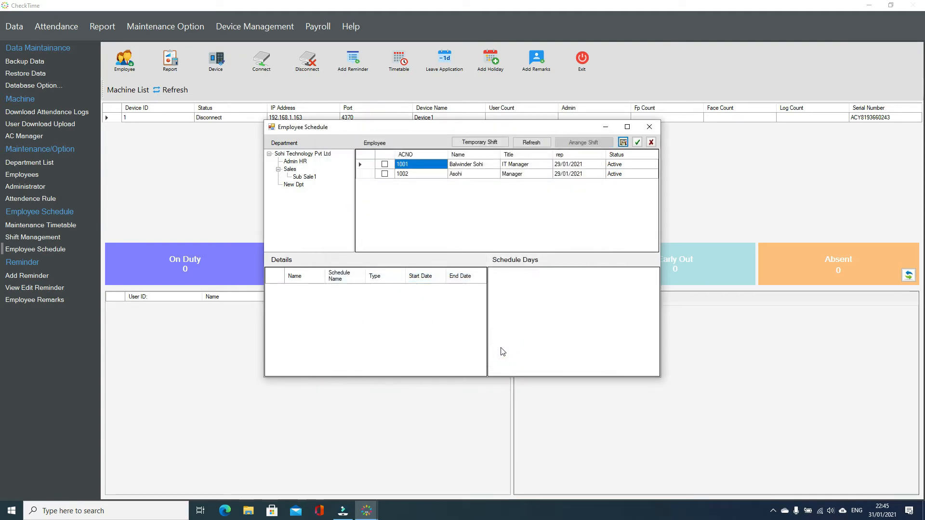
Review the IT Manager's assigned schedule and its working days, and close the employee schedule.
{"action": "left_click", "coordinate": [492, 164]}
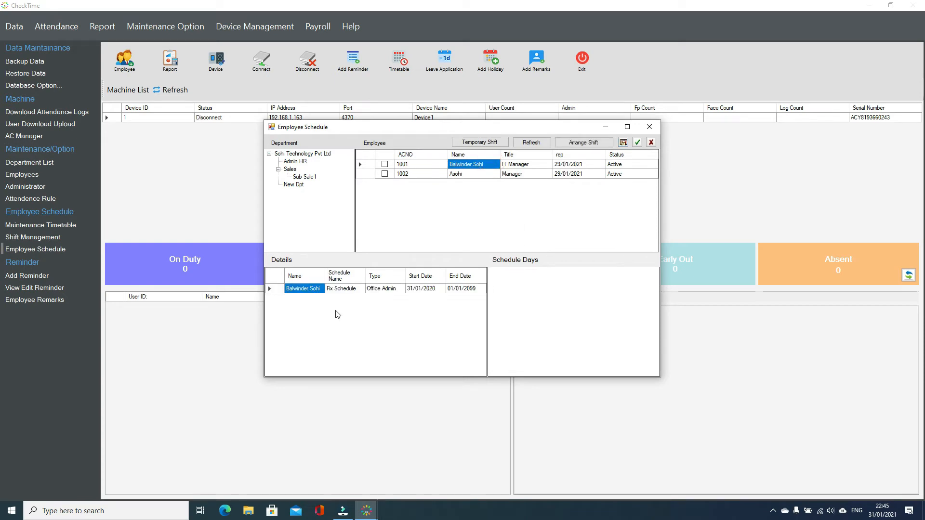
{"action": "left_click", "coordinate": [270, 289]}
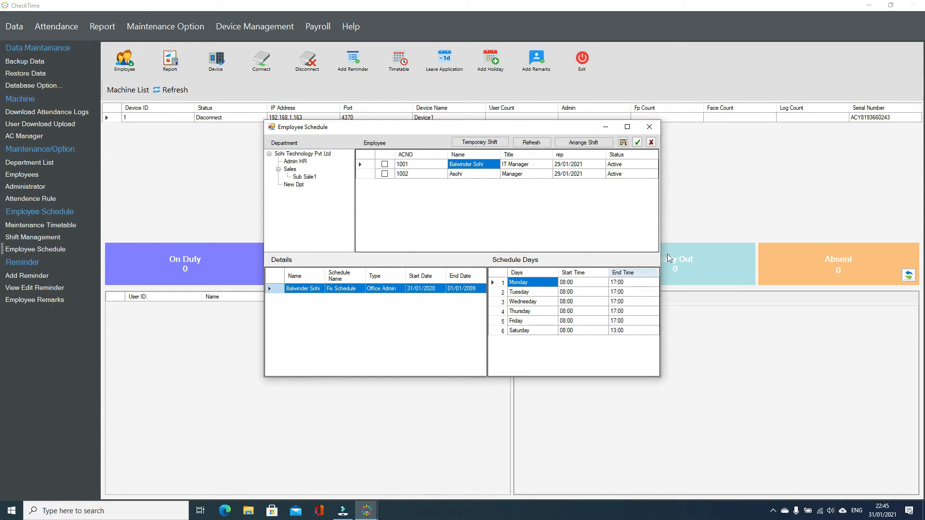
{"action": "left_click", "coordinate": [361, 165]}
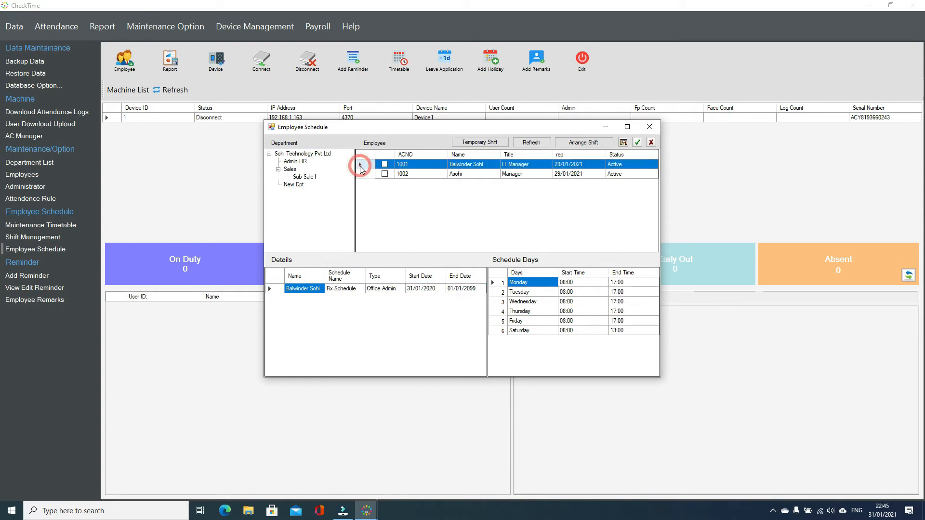
{"action": "left_click", "coordinate": [649, 126]}
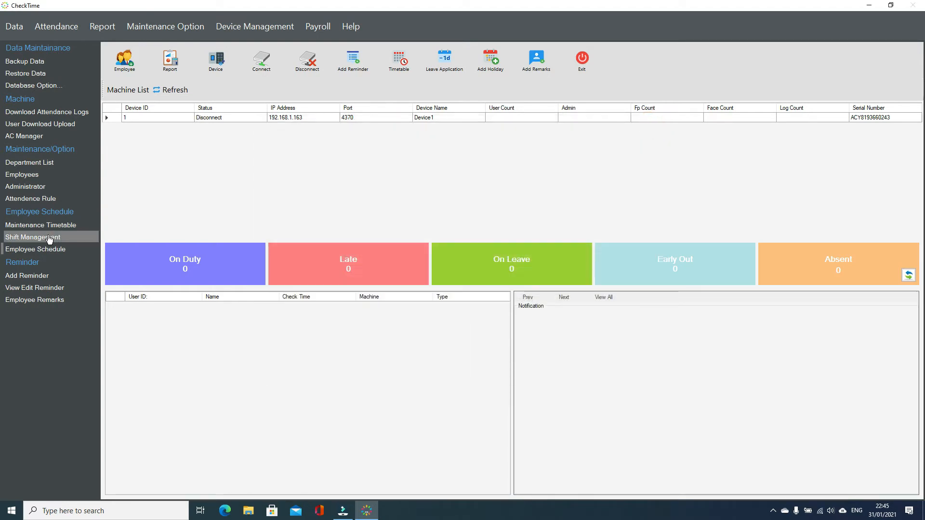
Review the days and timetables of the Office Admin shift in shift management and close it.
{"action": "left_click", "coordinate": [50, 237]}
{"action": "left_click", "coordinate": [288, 199]}
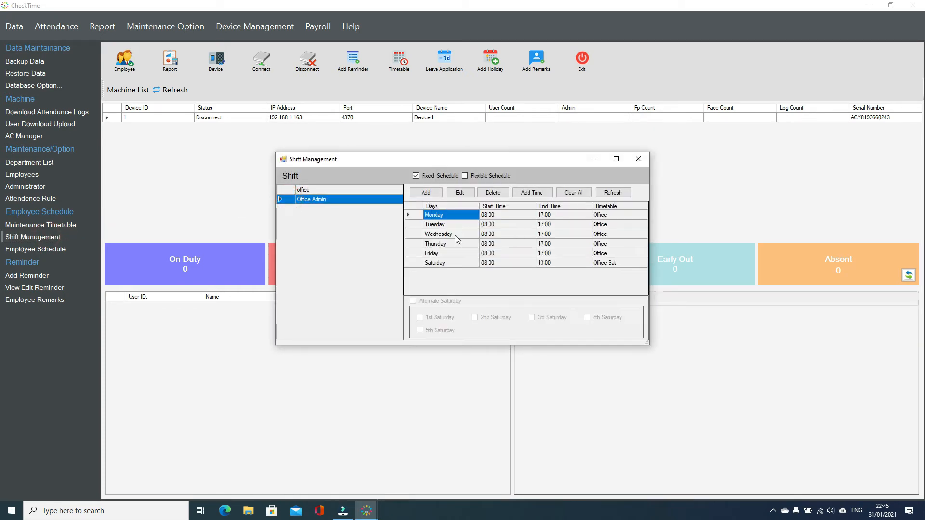
{"action": "left_click_drag", "start_coordinate": [407, 213], "coordinate": [412, 266]}
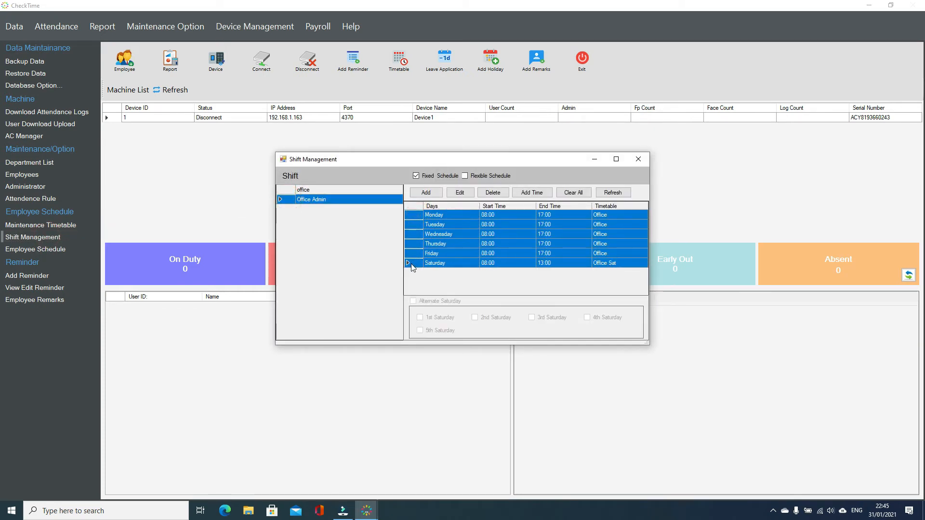
{"action": "left_click", "coordinate": [635, 161]}
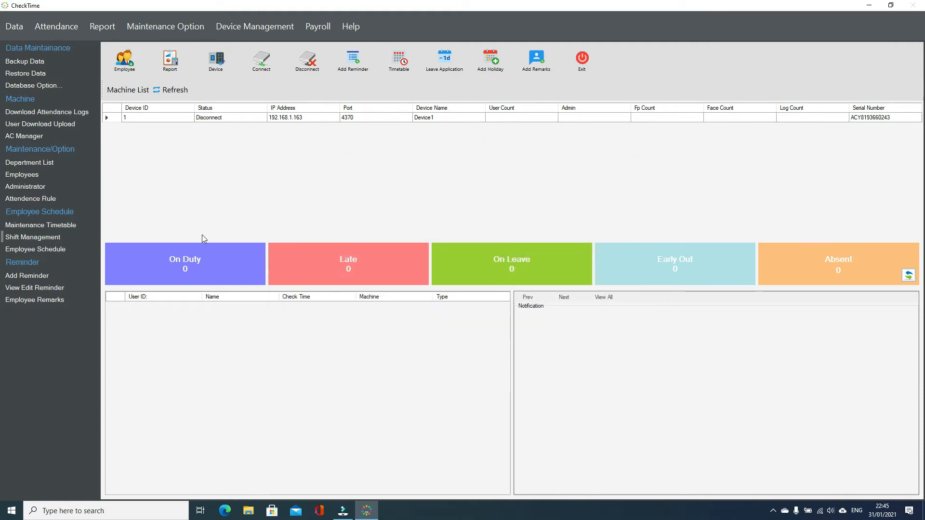
Examine the Morning Shift, Afternoon Shift and Night Shift timetables in timetable maintenance and close it.
{"action": "left_click", "coordinate": [59, 227]}
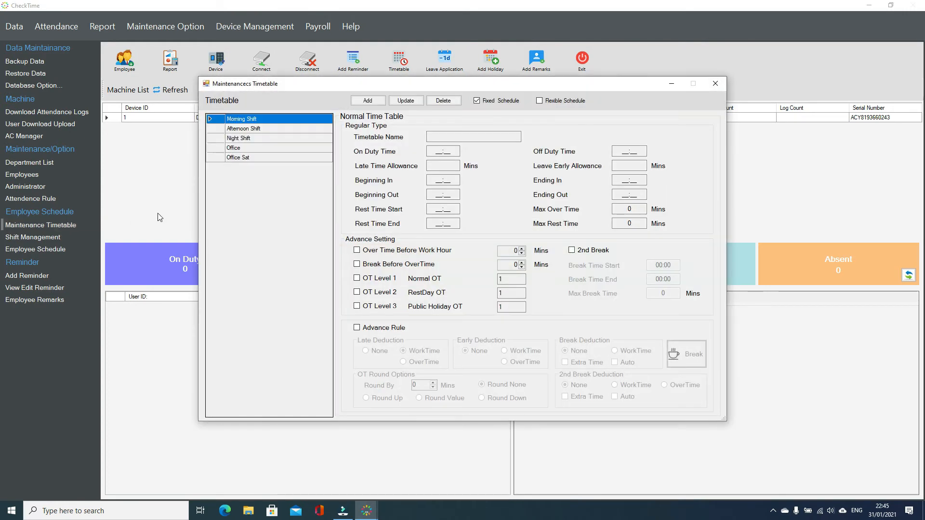
{"action": "key", "text": "Down"}
{"action": "key", "text": "Down"}
{"action": "left_click", "coordinate": [220, 120]}
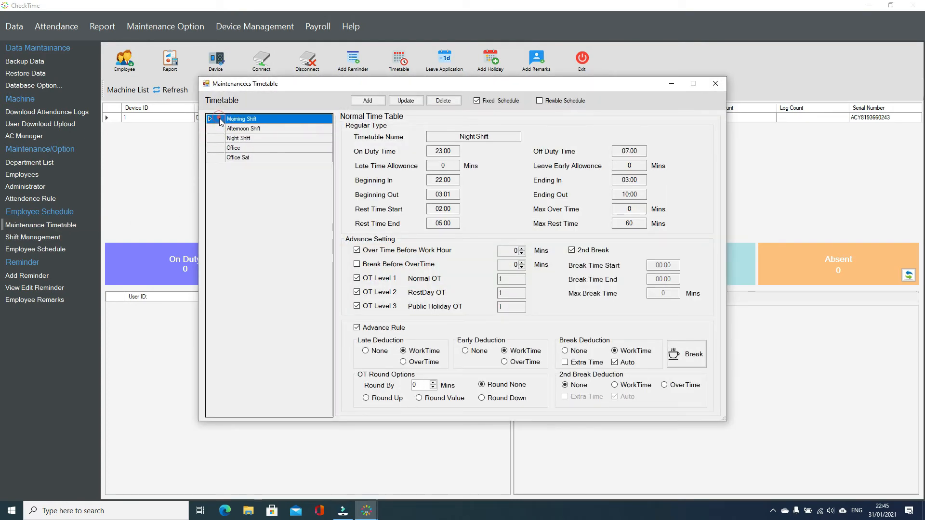
{"action": "left_click", "coordinate": [218, 129]}
{"action": "left_click", "coordinate": [217, 139]}
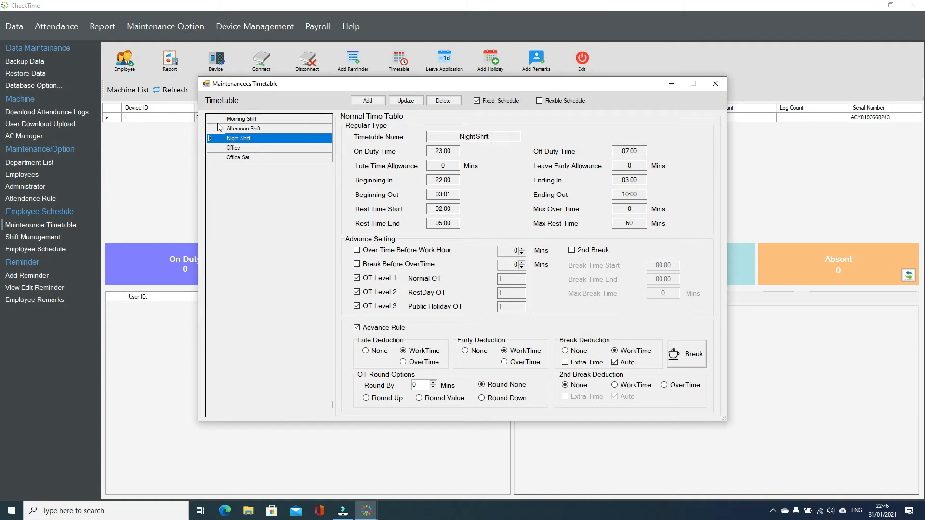
{"action": "left_click", "coordinate": [220, 120]}
{"action": "left_click", "coordinate": [218, 128]}
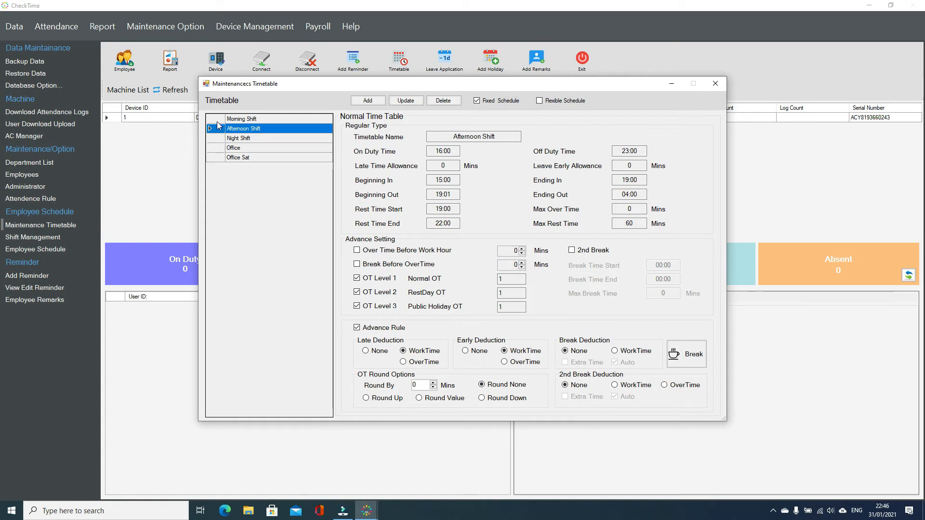
{"action": "left_click_drag", "start_coordinate": [219, 119], "coordinate": [219, 139]}
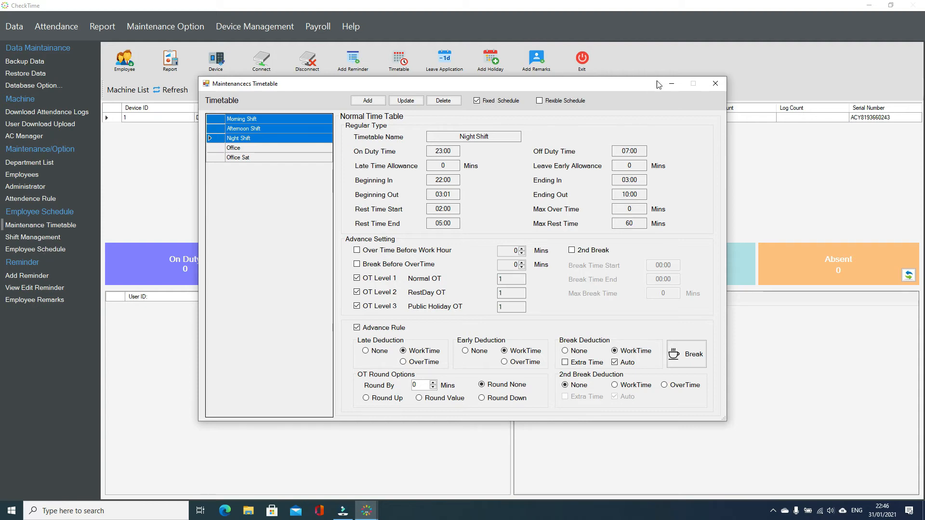
{"action": "left_click", "coordinate": [715, 81]}
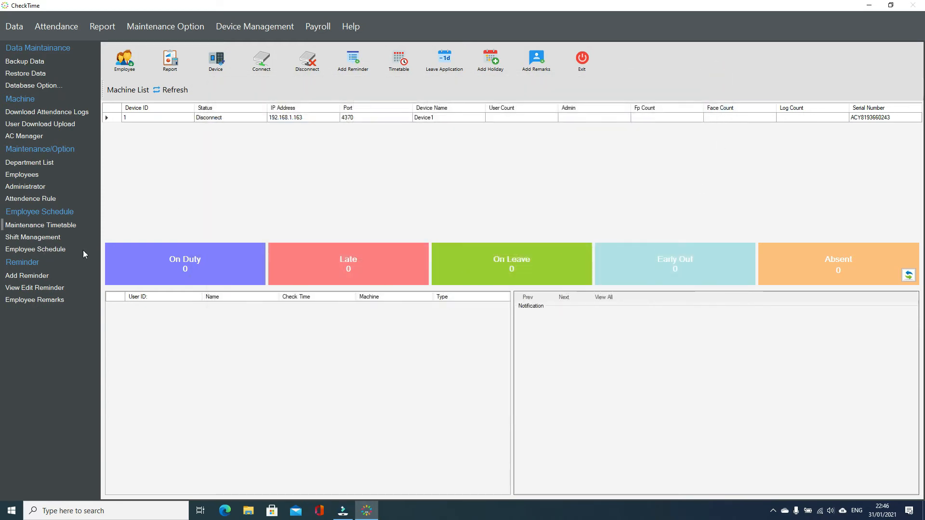
In the employee schedule, select the Manager in the New Dpt department and open the shift arrangement options.
{"action": "left_click", "coordinate": [54, 251]}
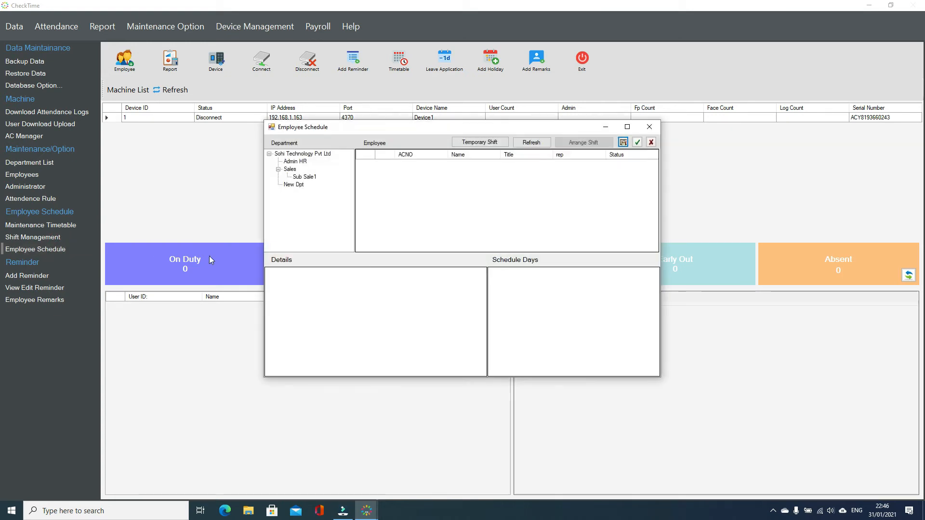
{"action": "left_click", "coordinate": [291, 186]}
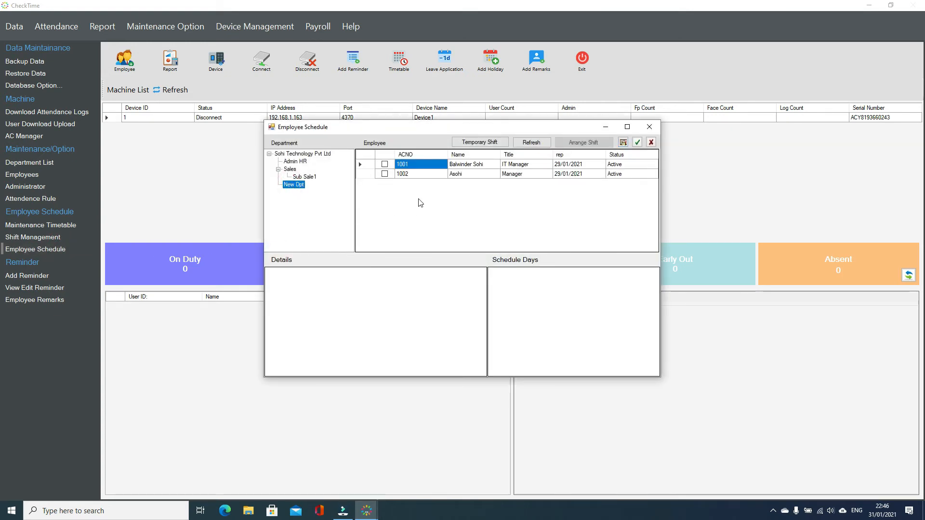
{"action": "left_click", "coordinate": [402, 175]}
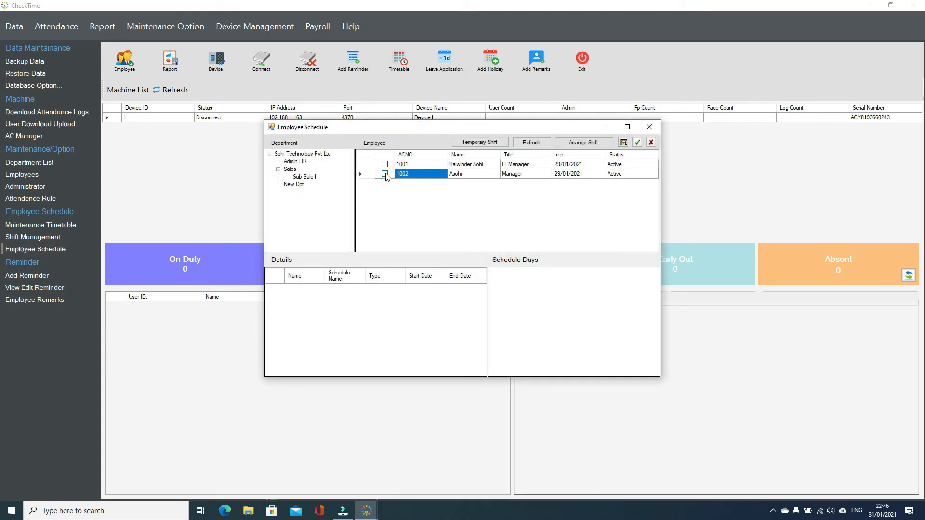
{"action": "left_click", "coordinate": [385, 174]}
{"action": "left_click", "coordinate": [593, 146]}
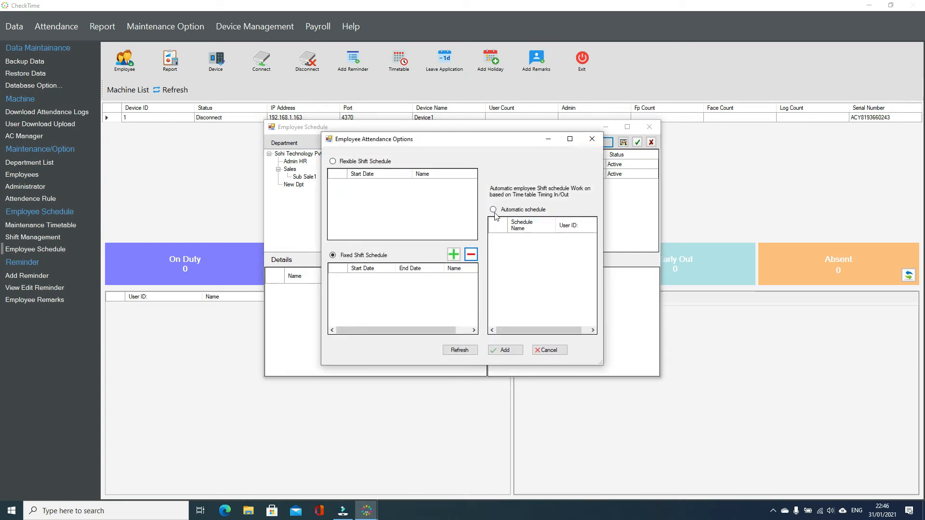
Choose the automatic schedule and add Morning Shift, Afternoon Shift and Night Shift to it.
{"action": "left_click", "coordinate": [493, 210]}
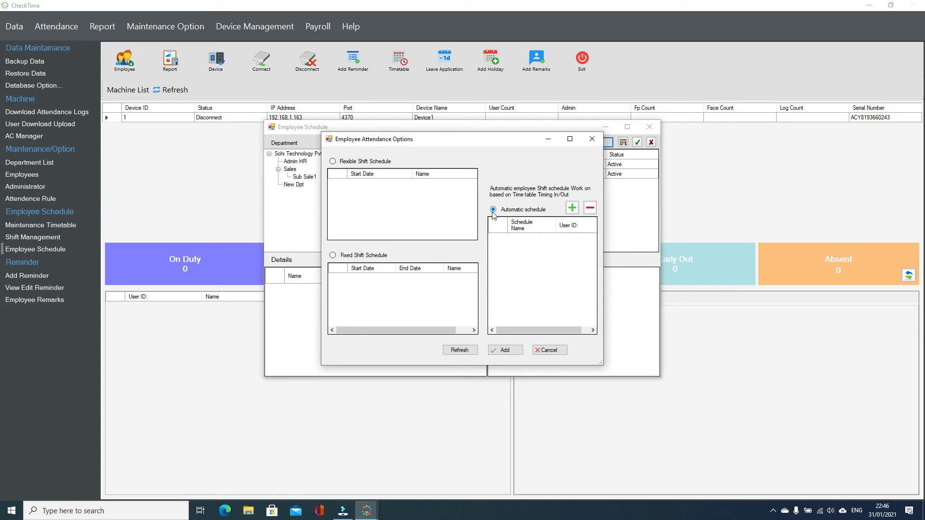
{"action": "left_click", "coordinate": [572, 208]}
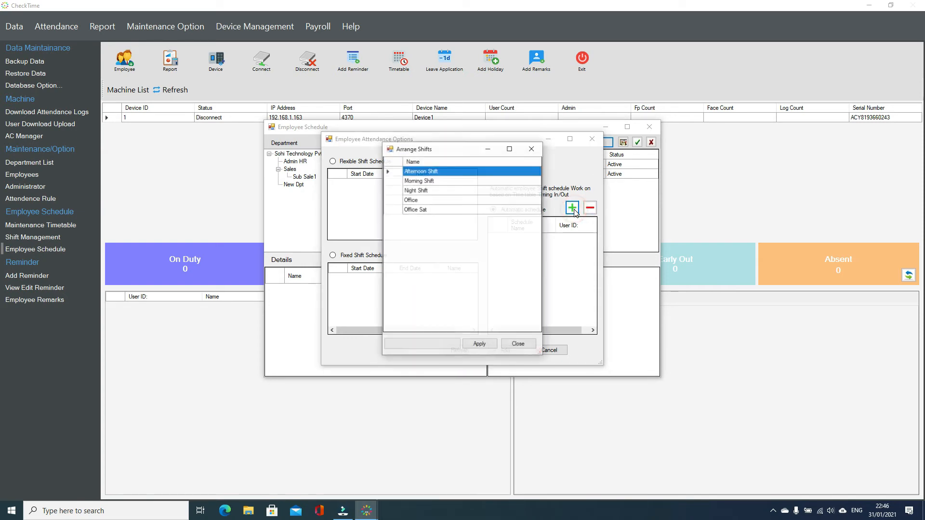
{"action": "left_click", "coordinate": [397, 182]}
{"action": "left_click", "coordinate": [472, 348]}
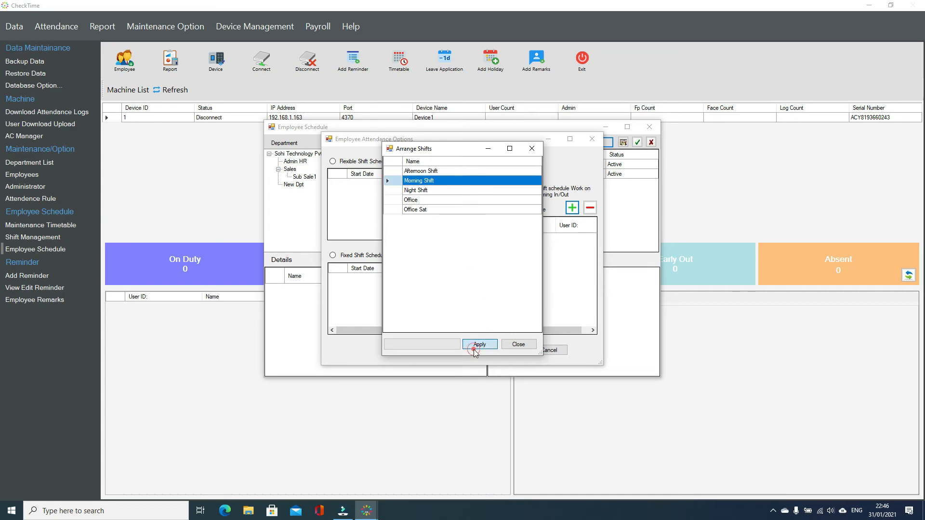
{"action": "left_click", "coordinate": [571, 207]}
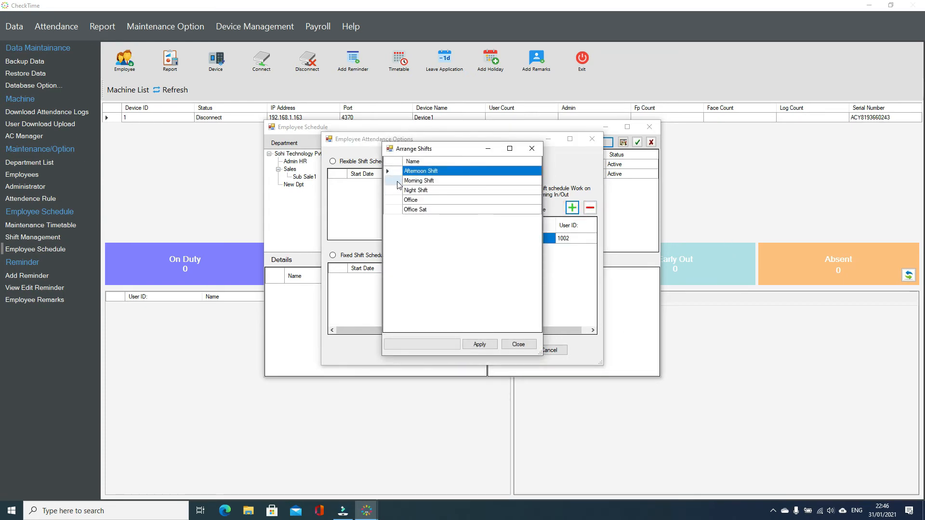
{"action": "left_click", "coordinate": [476, 341]}
{"action": "left_click", "coordinate": [571, 208]}
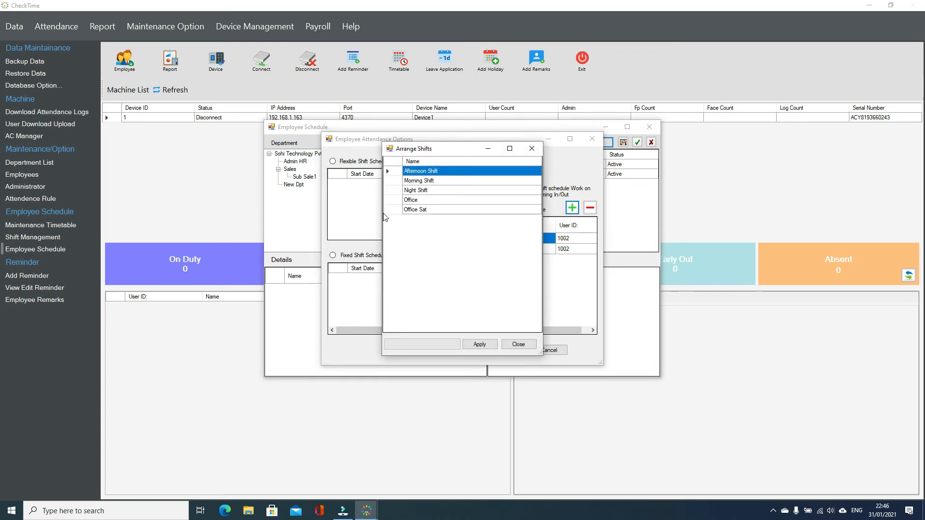
{"action": "left_click", "coordinate": [392, 192]}
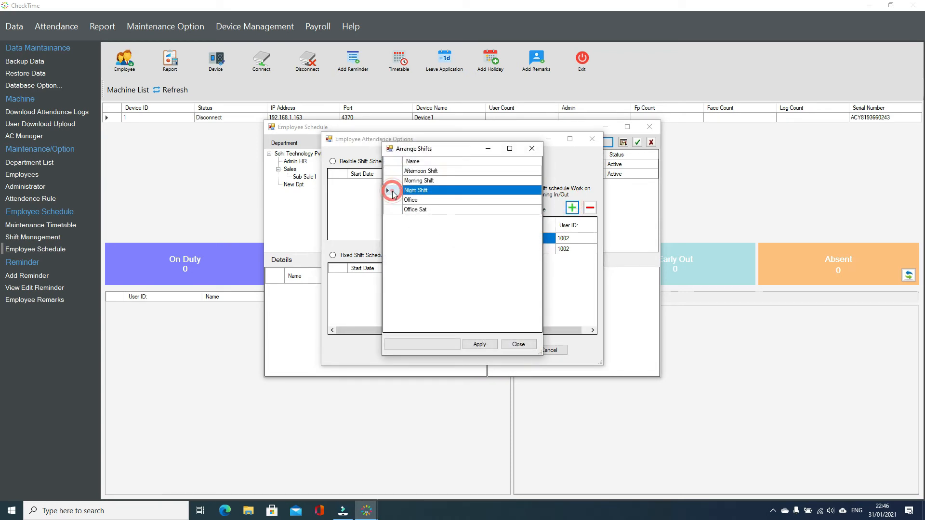
{"action": "left_click", "coordinate": [473, 344]}
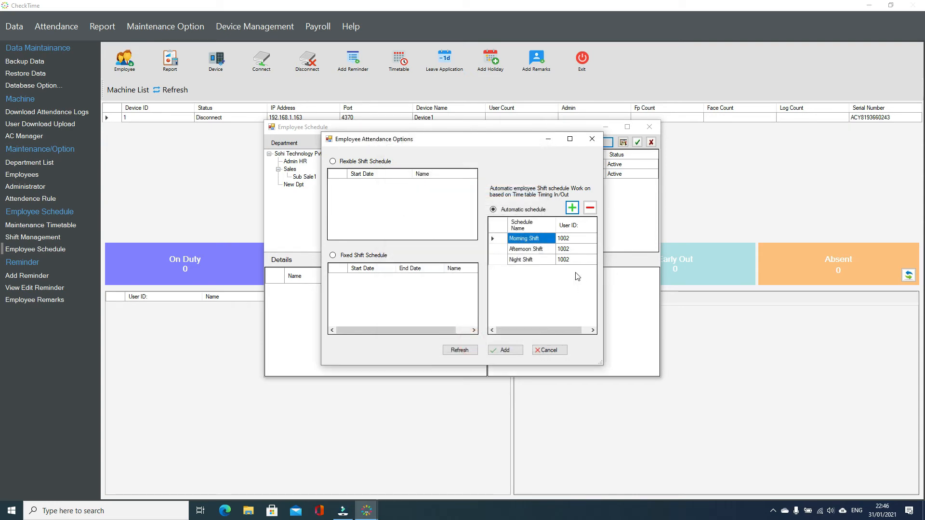
Check the Afternoon Shift and Night Shift entries and move the attendance options window off the employee list.
{"action": "left_click", "coordinate": [504, 250]}
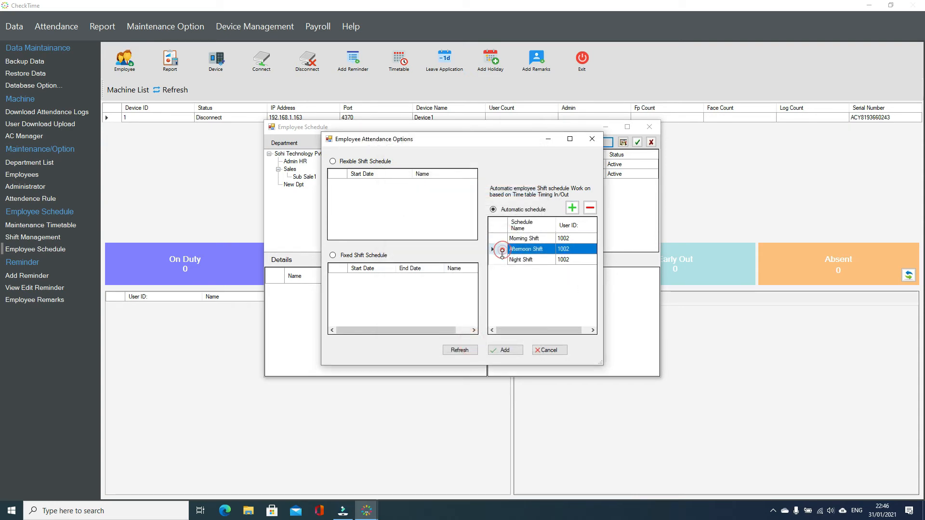
{"action": "left_click", "coordinate": [502, 259]}
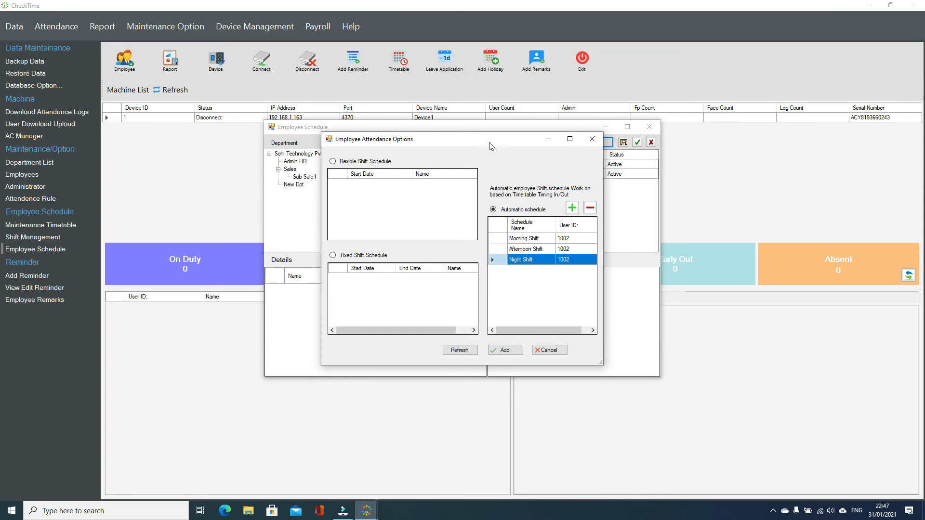
{"action": "left_click_drag", "start_coordinate": [490, 146], "coordinate": [644, 225]}
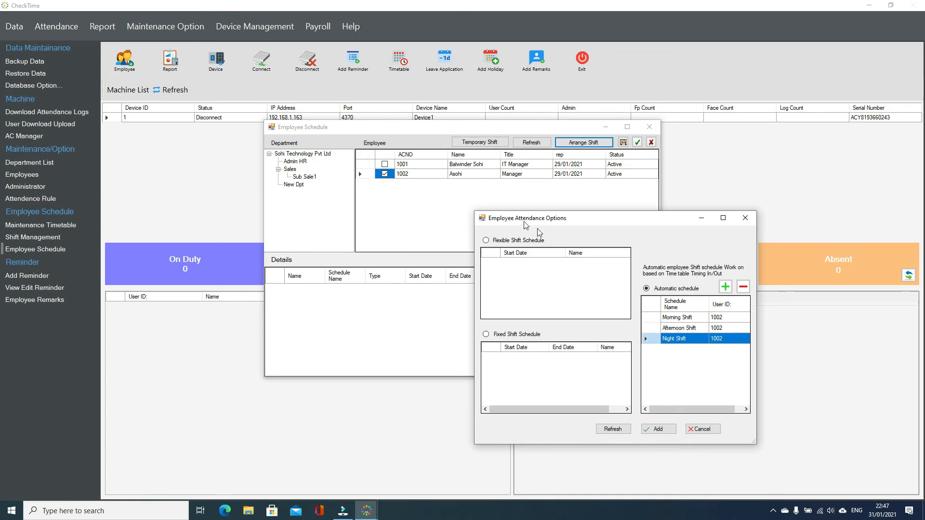
Save the automatic schedule for the Manager and display the assigned shifts in the schedule details.
{"action": "left_click", "coordinate": [656, 429]}
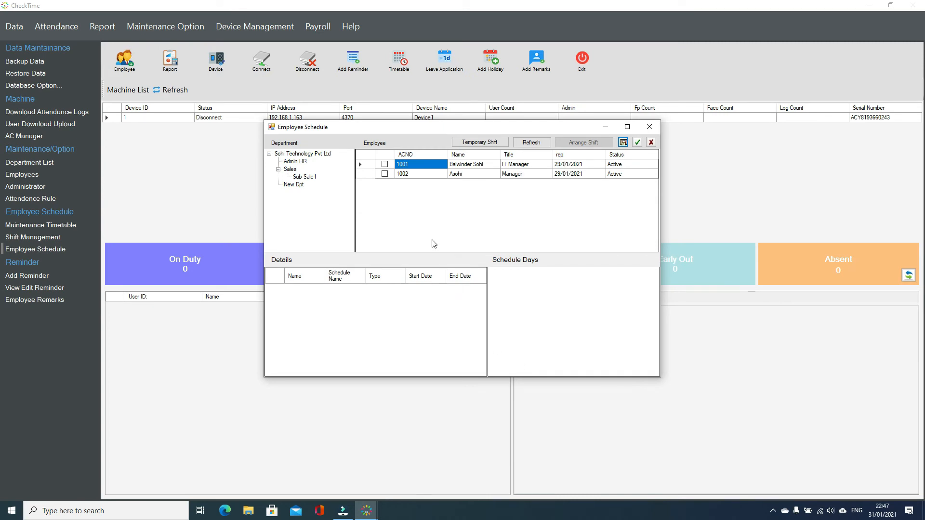
{"action": "left_click", "coordinate": [369, 175]}
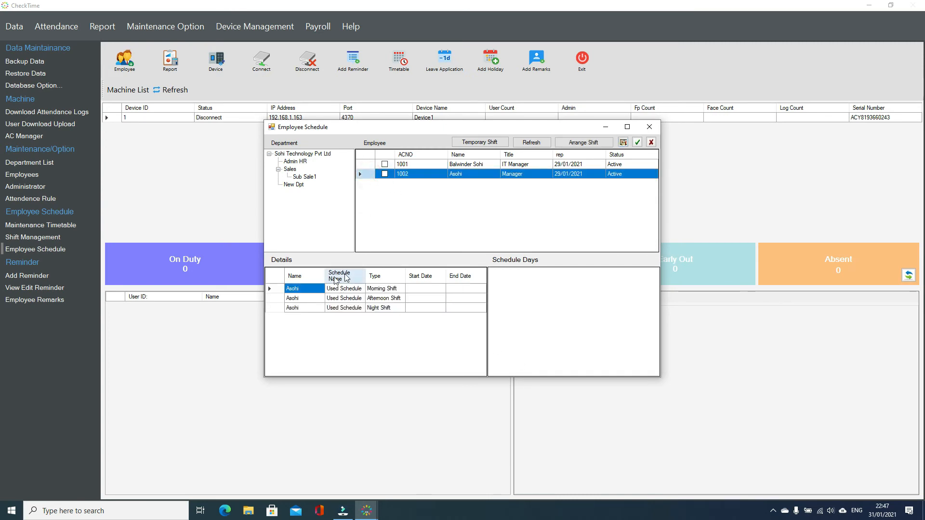
{"action": "left_click_drag", "start_coordinate": [268, 288], "coordinate": [268, 307]}
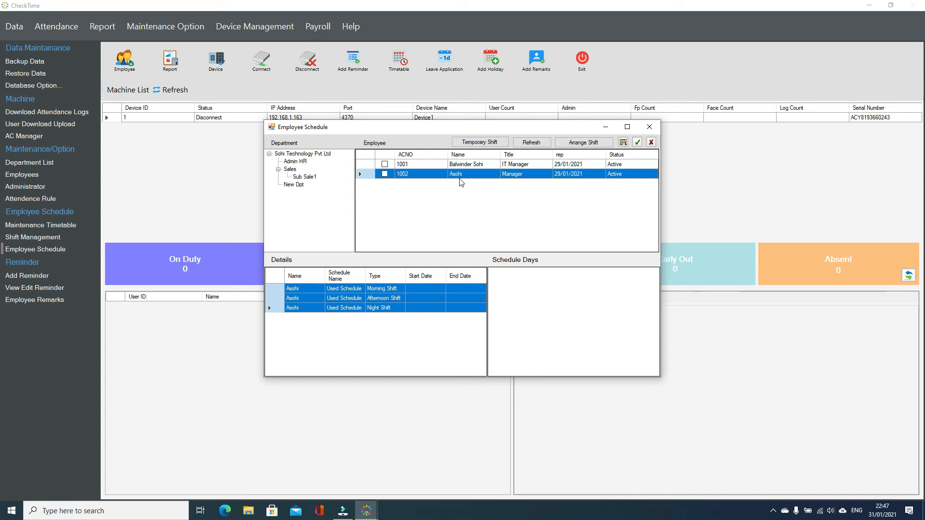
Review the Manager's Morning Shift, Afternoon Shift and Night Shift entries in the schedule details and close the employee schedule.
{"action": "left_click", "coordinate": [274, 292]}
{"action": "left_click", "coordinate": [274, 300]}
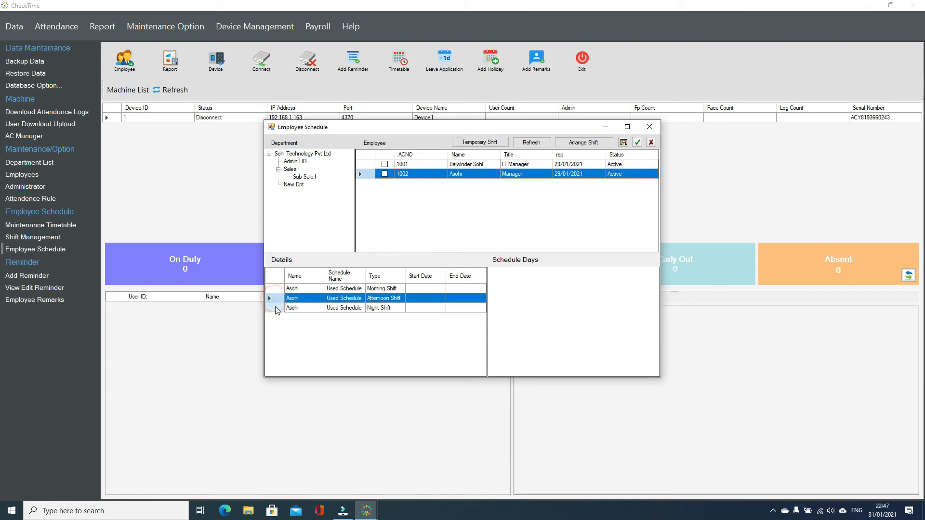
{"action": "left_click", "coordinate": [276, 307]}
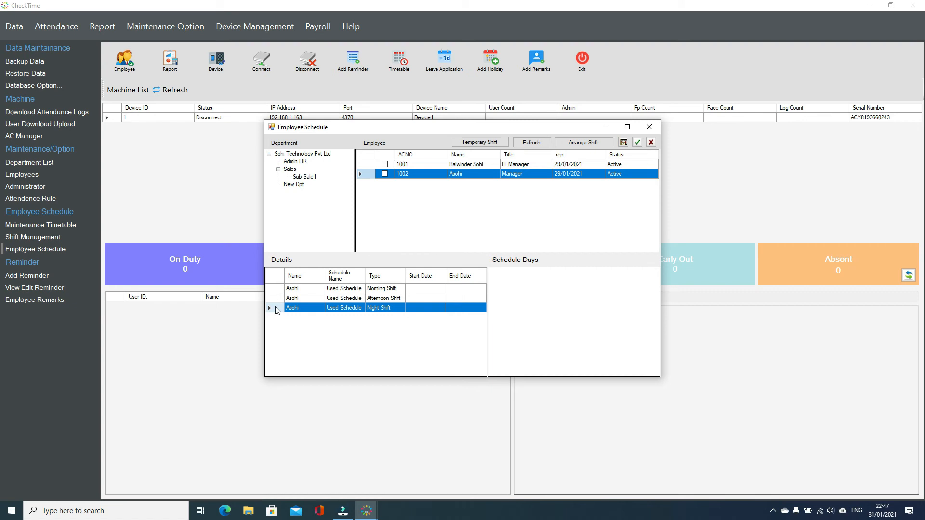
{"action": "left_click", "coordinate": [470, 173]}
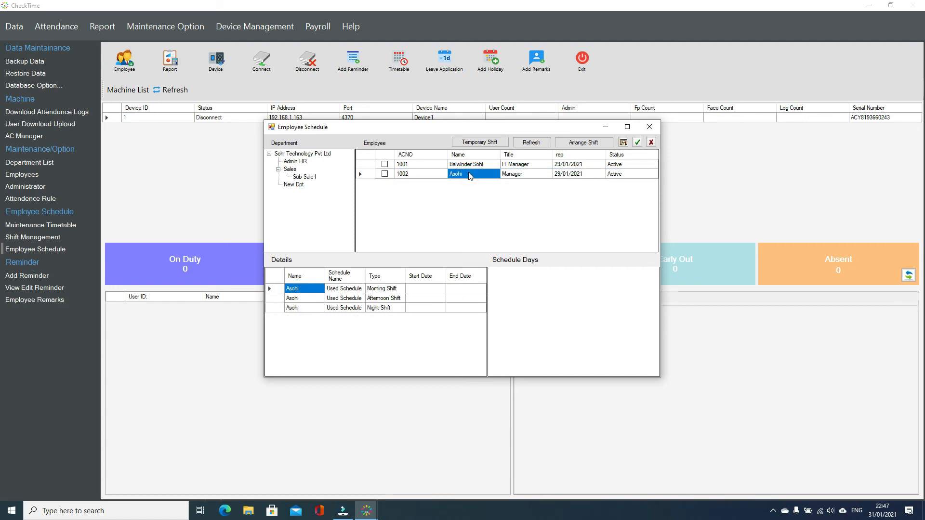
{"action": "left_click", "coordinate": [360, 174]}
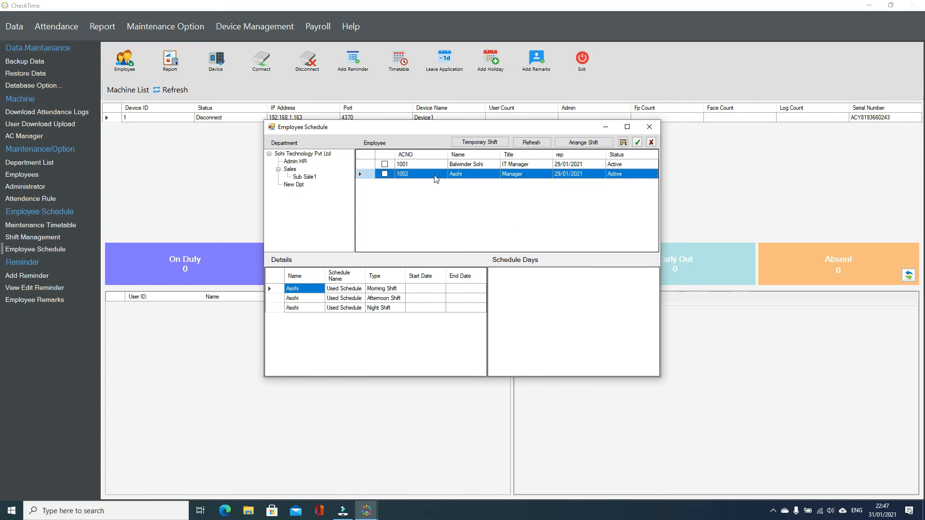
{"action": "left_click", "coordinate": [649, 126]}
Open the Manager's record from the New Dpt department in the employee list for editing.
{"action": "left_click", "coordinate": [121, 60]}
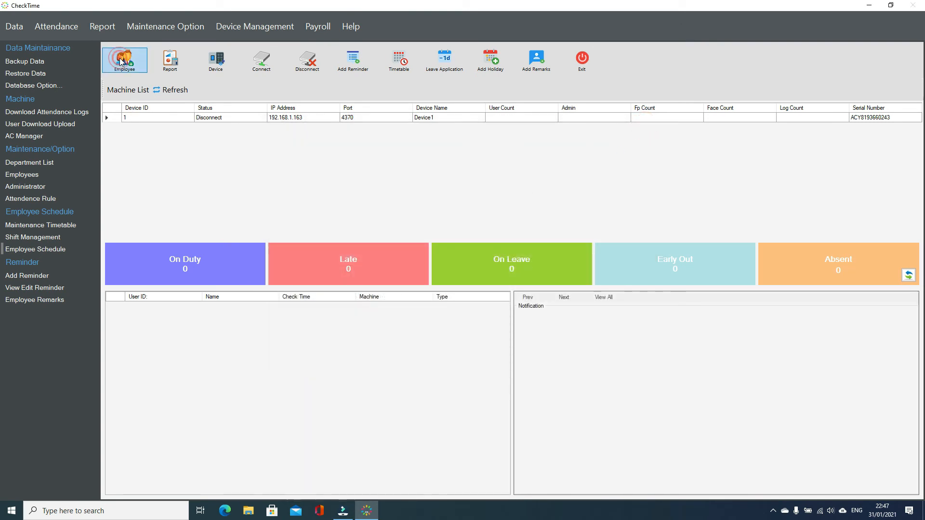
{"action": "left_click", "coordinate": [243, 200]}
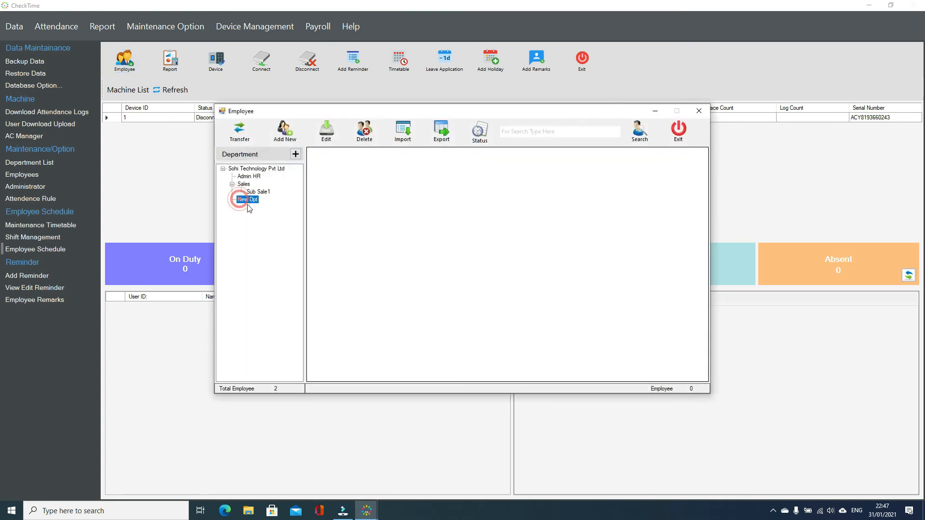
{"action": "left_click", "coordinate": [399, 167]}
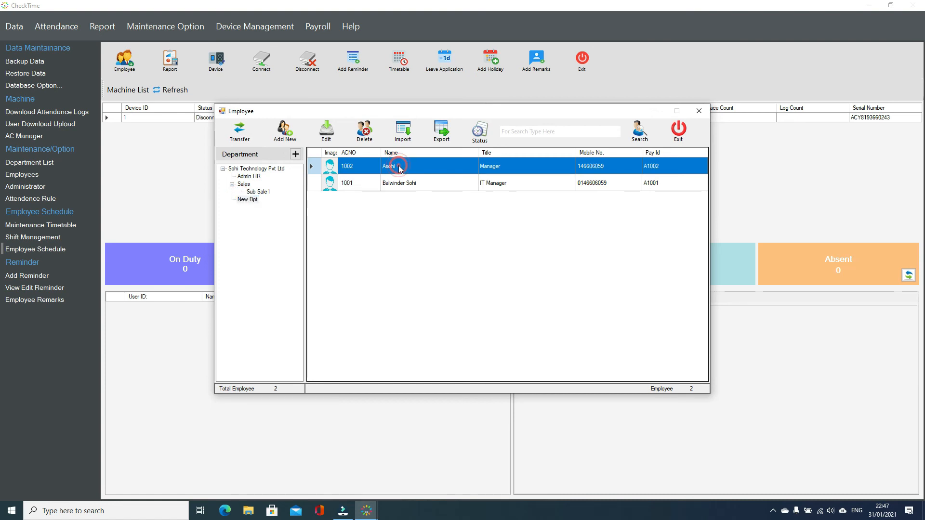
{"action": "double_click", "coordinate": [399, 168]}
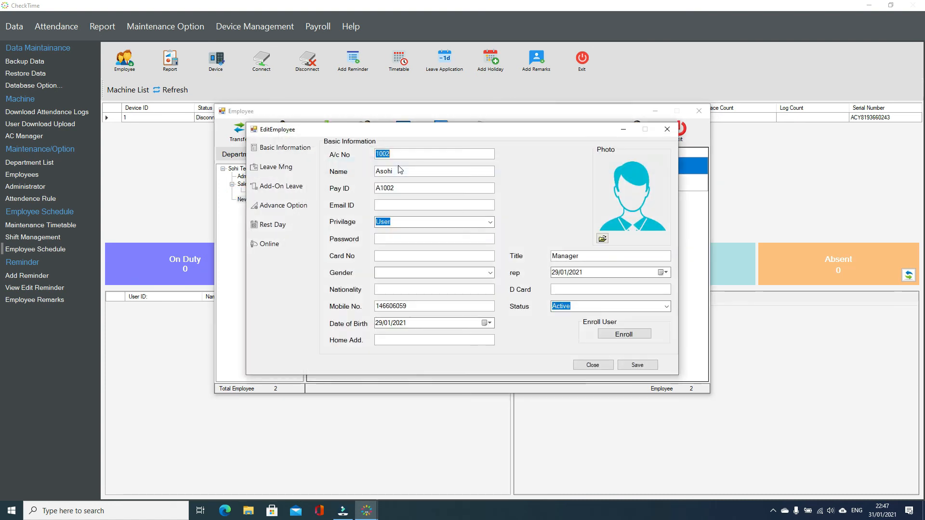
Enable the rest day for the Manager, set it to Monday, save the record and close the employee list.
{"action": "left_click", "coordinate": [275, 230]}
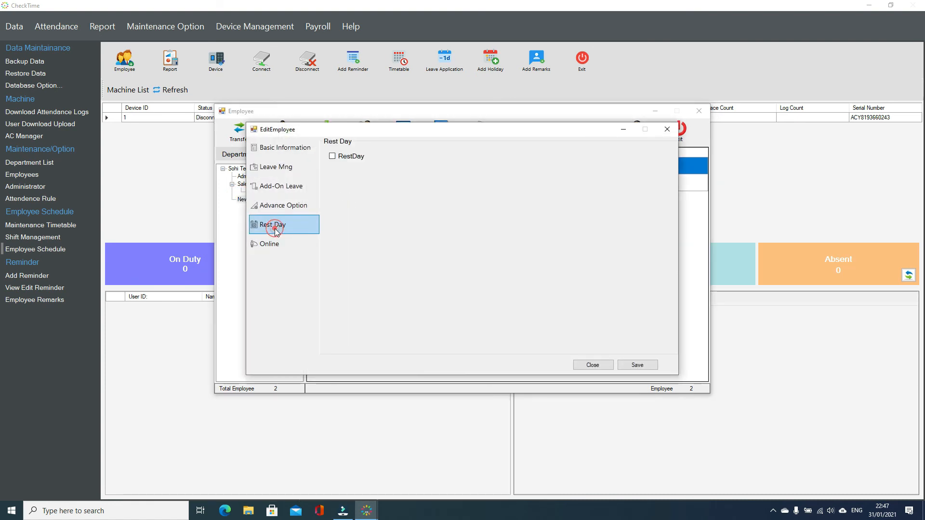
{"action": "left_click", "coordinate": [332, 156]}
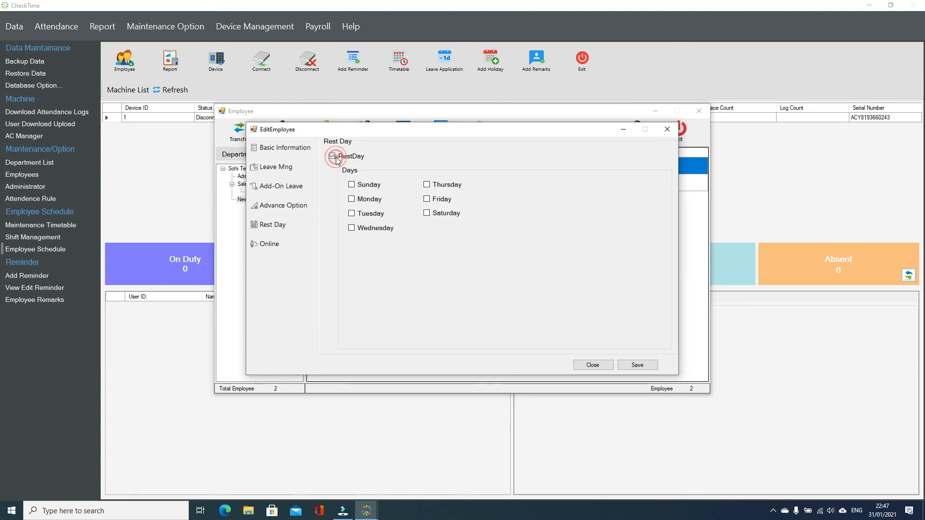
{"action": "left_click", "coordinate": [370, 202]}
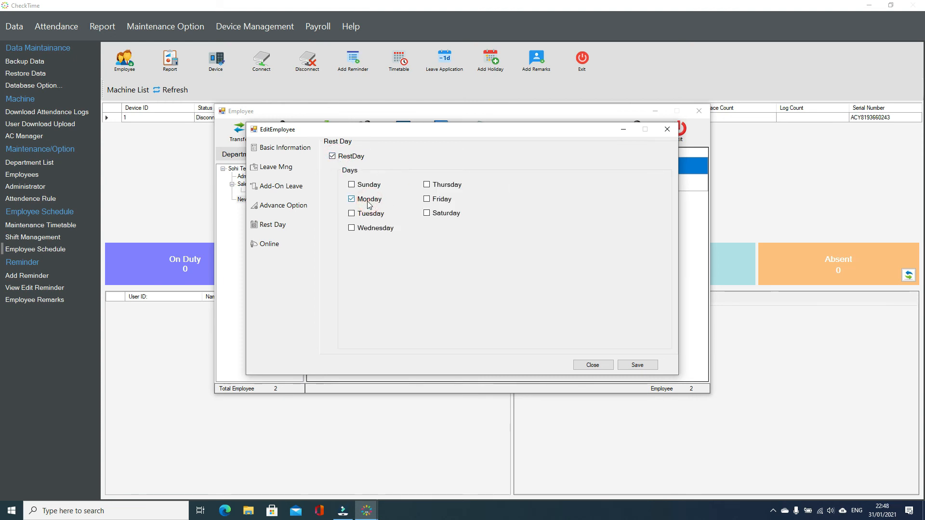
{"action": "left_click", "coordinate": [642, 366]}
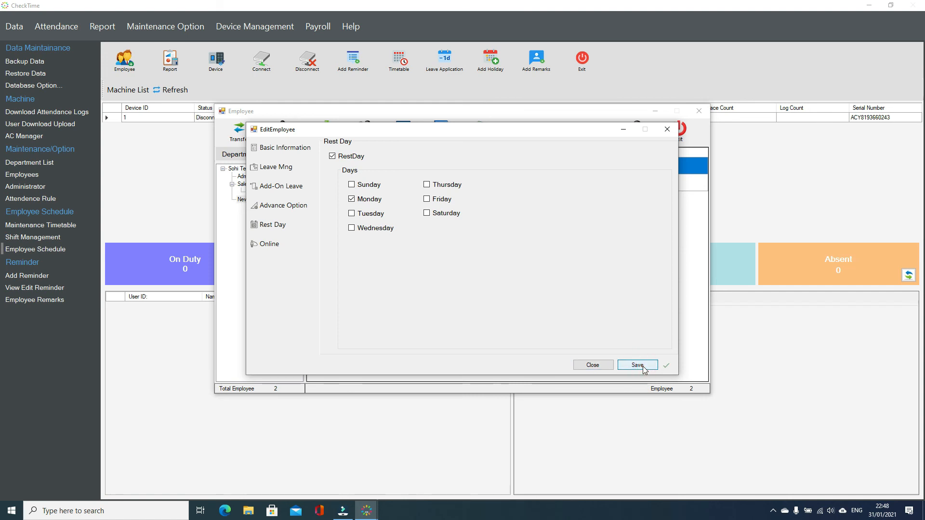
{"action": "left_click", "coordinate": [593, 365]}
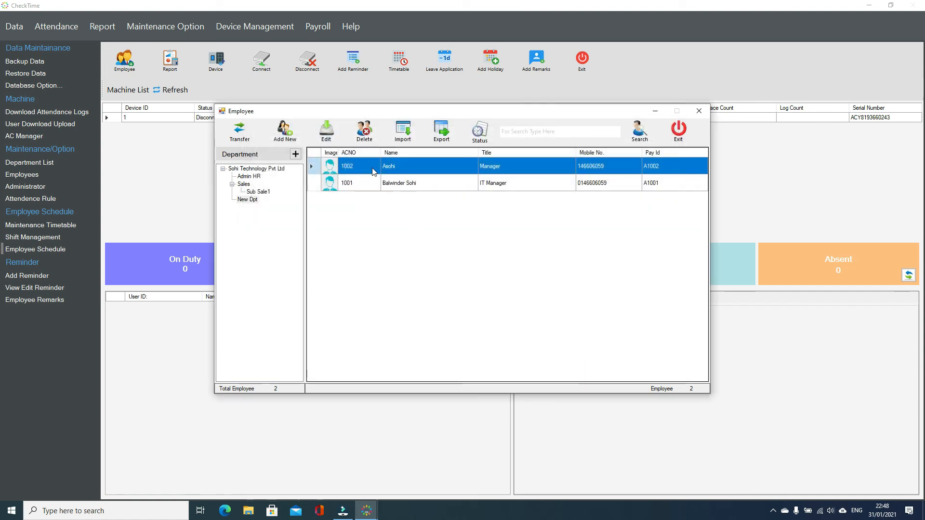
{"action": "left_click", "coordinate": [670, 135]}
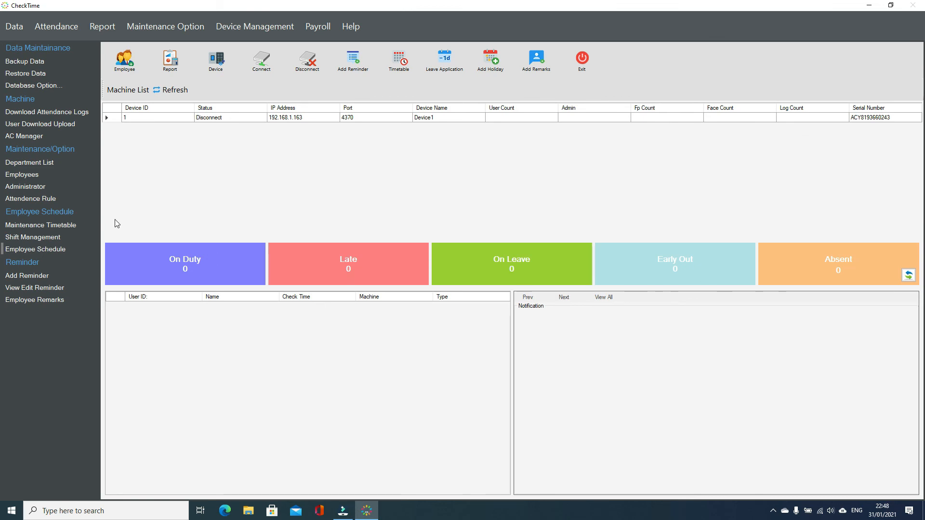
Check the days and times of the Office Admin shift in shift management and close it.
{"action": "left_click", "coordinate": [39, 237]}
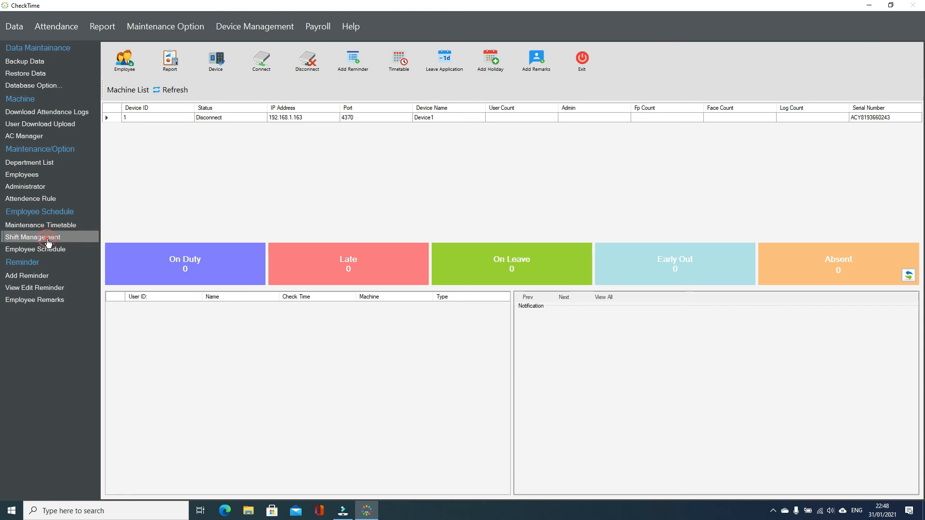
{"action": "left_click", "coordinate": [289, 201]}
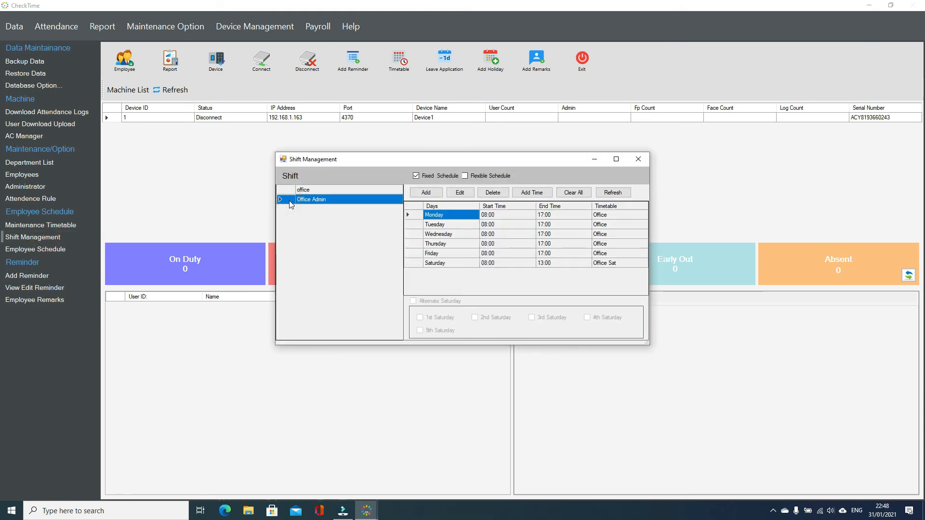
{"action": "left_click", "coordinate": [637, 159]}
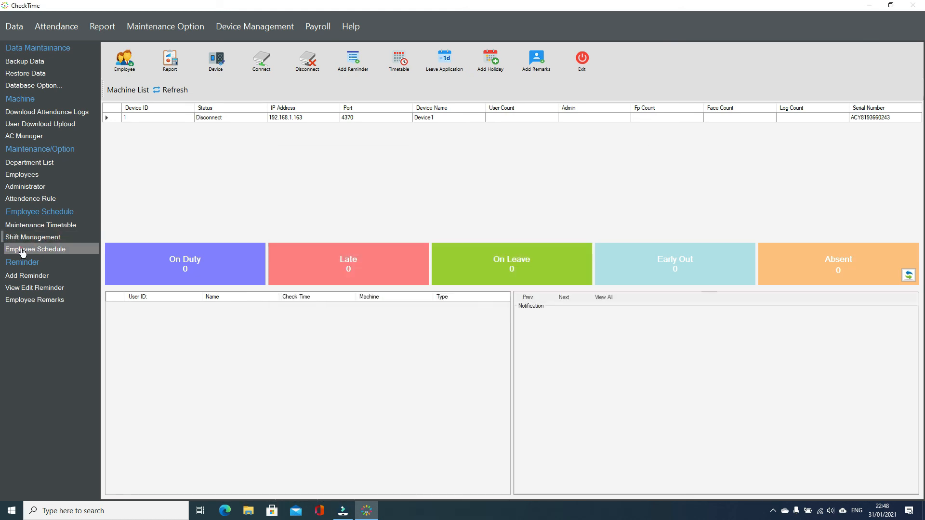
In the employee schedule, examine the IT Manager's Office Admin fixed schedule in New Dpt with its weekday start and end times.
{"action": "left_click", "coordinate": [36, 249]}
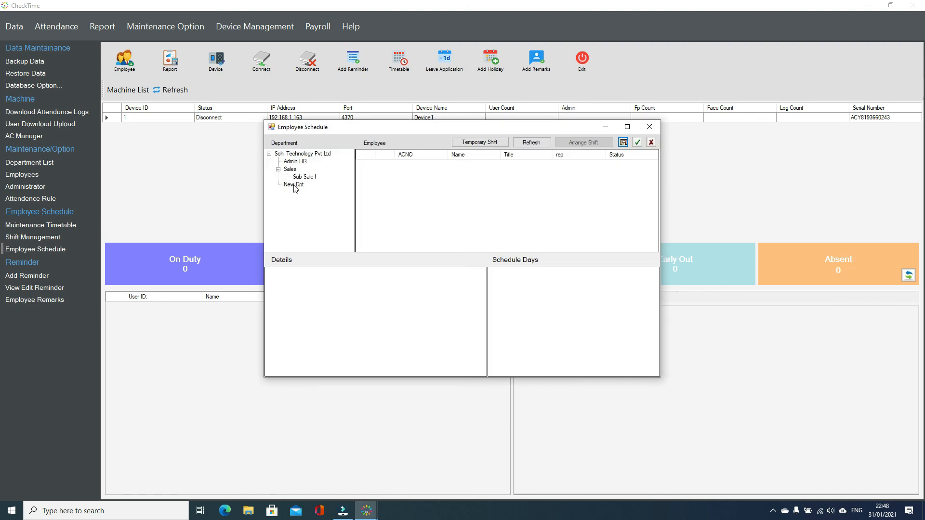
{"action": "left_click", "coordinate": [295, 185]}
{"action": "left_click", "coordinate": [366, 166]}
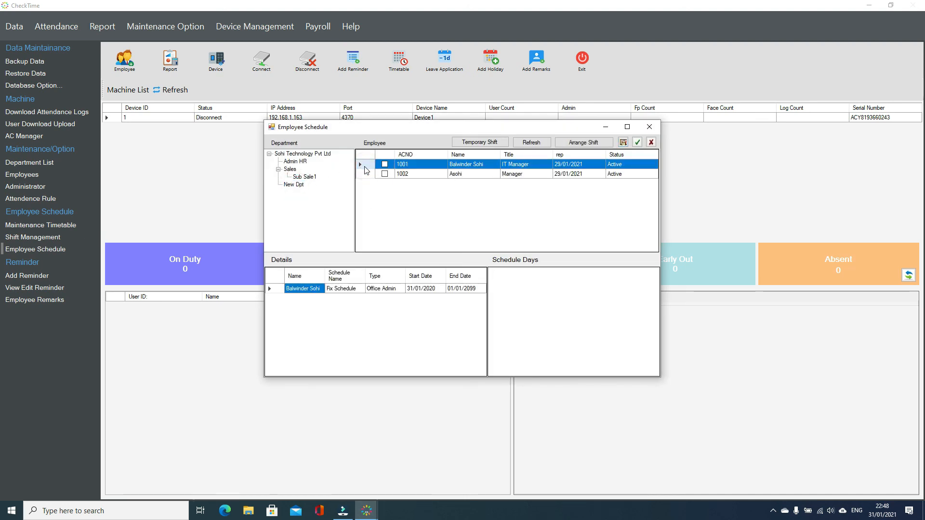
{"action": "left_click", "coordinate": [279, 289]}
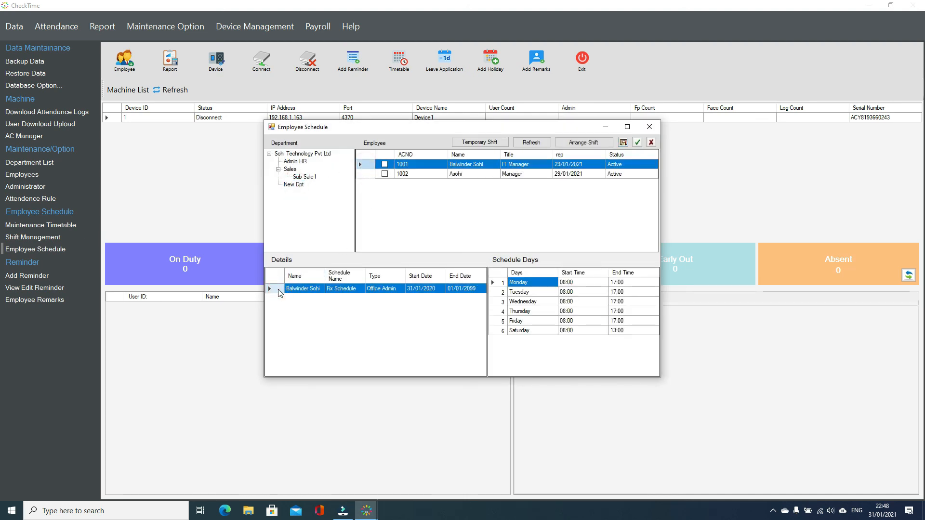
{"action": "left_click_drag", "start_coordinate": [570, 283], "coordinate": [616, 325]}
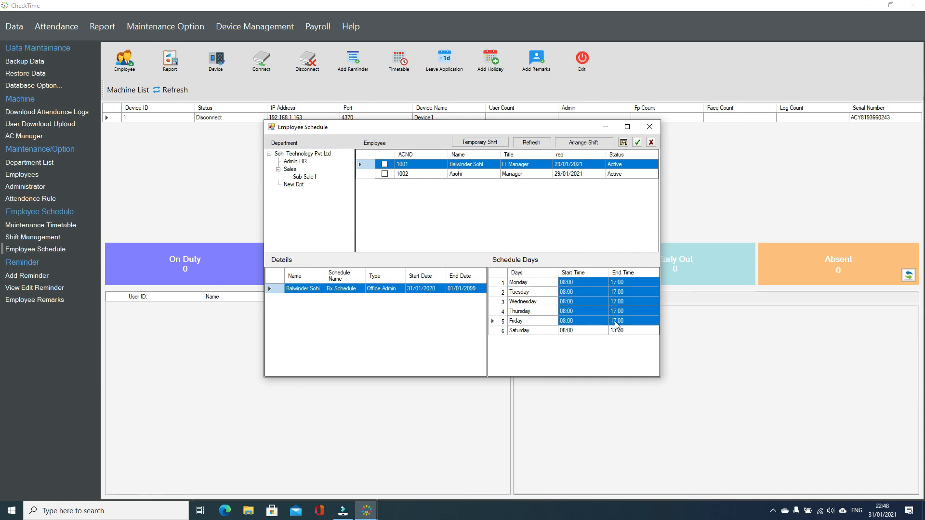
Check the automatic shifts assigned to the Manager in New Dpt and close the employee schedule.
{"action": "left_click", "coordinate": [384, 173]}
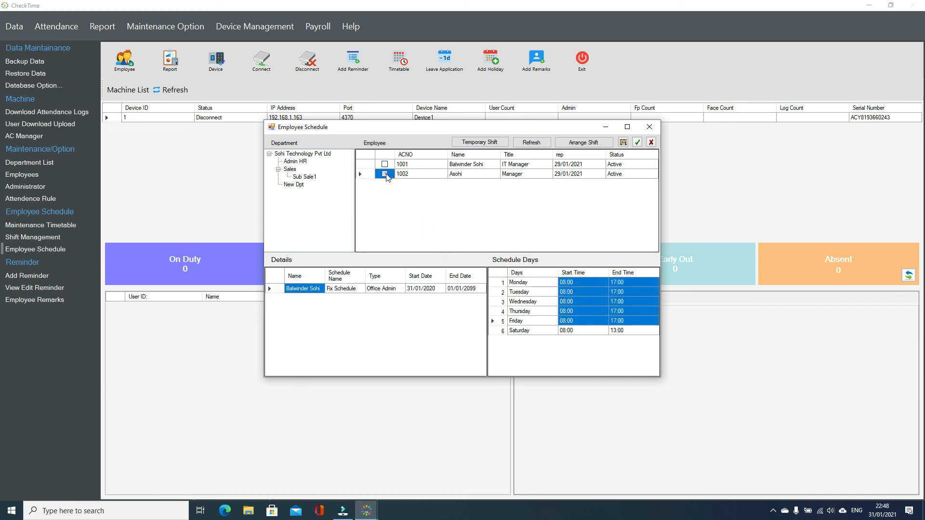
{"action": "left_click", "coordinate": [385, 174]}
{"action": "left_click", "coordinate": [363, 175]}
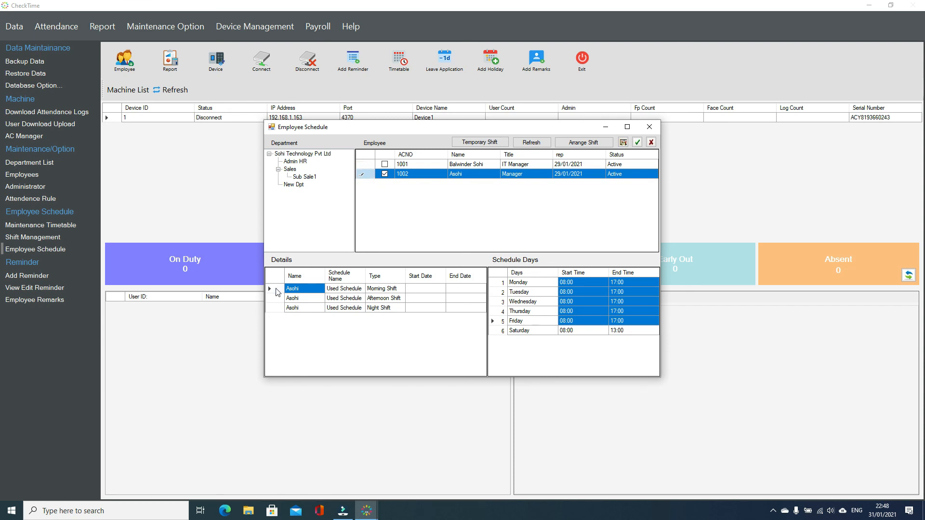
{"action": "left_click_drag", "start_coordinate": [272, 292], "coordinate": [278, 352]}
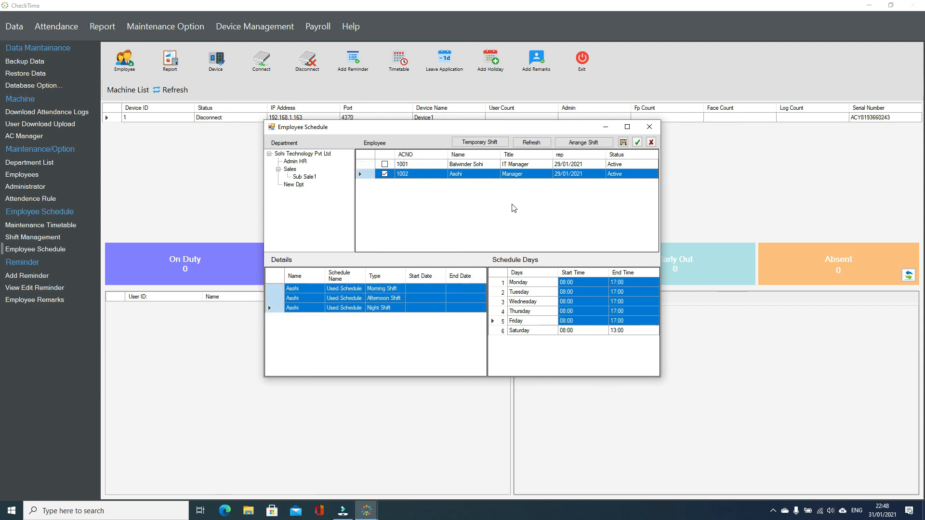
{"action": "left_click", "coordinate": [294, 185]}
{"action": "left_click", "coordinate": [364, 174]}
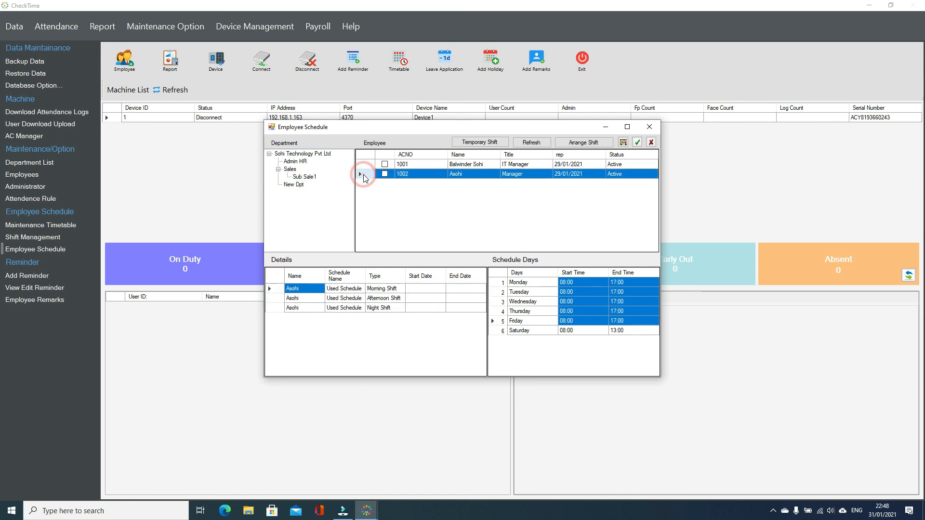
{"action": "left_click", "coordinate": [649, 127]}
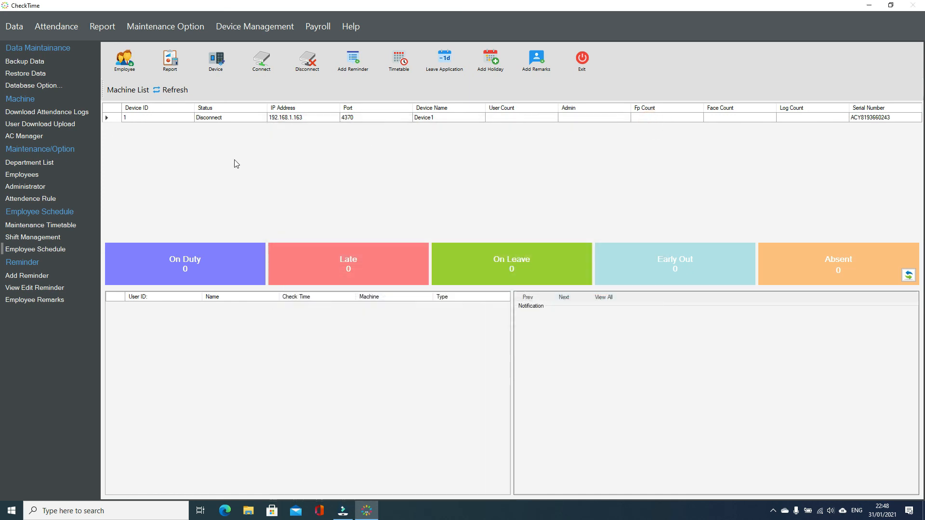